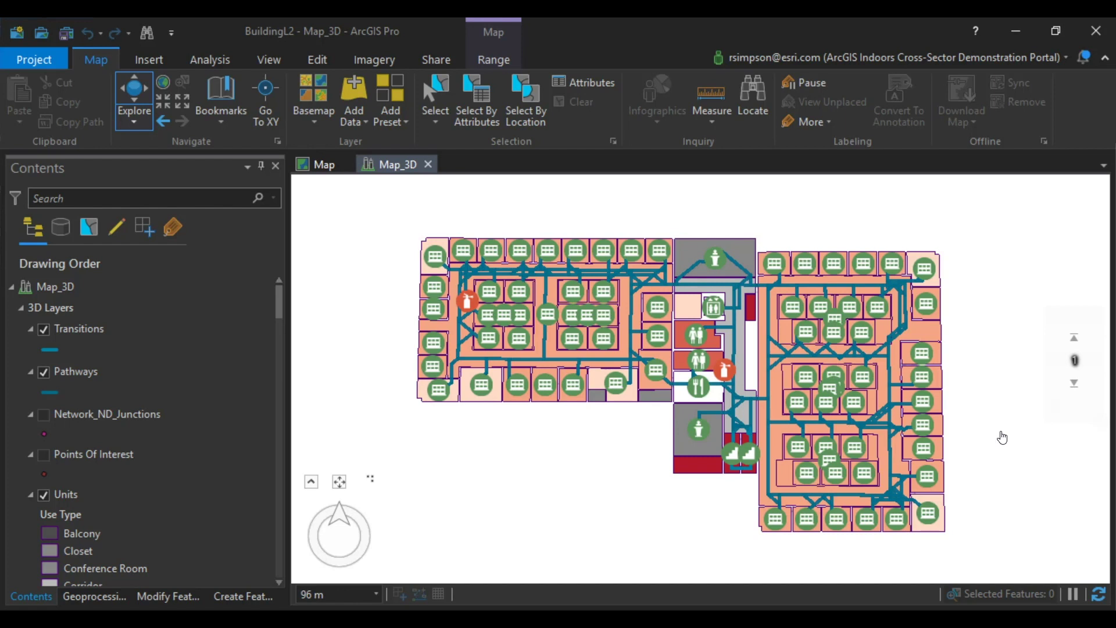
Step: Examine the pathways and floor transitions linking the building's levels in the 3D scene
{"action": "left_click", "coordinate": [1002, 437]}
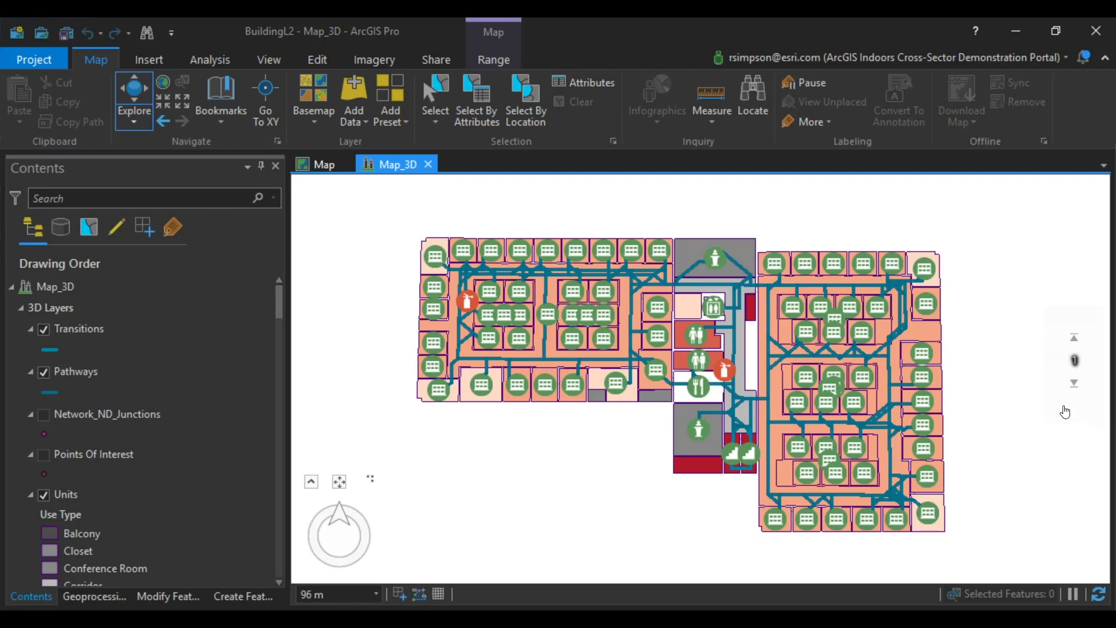
{"action": "mouse_move", "coordinate": [1053, 407]}
{"action": "middle_click_drag", "start_coordinate": [993, 435], "coordinate": [1073, 118]}
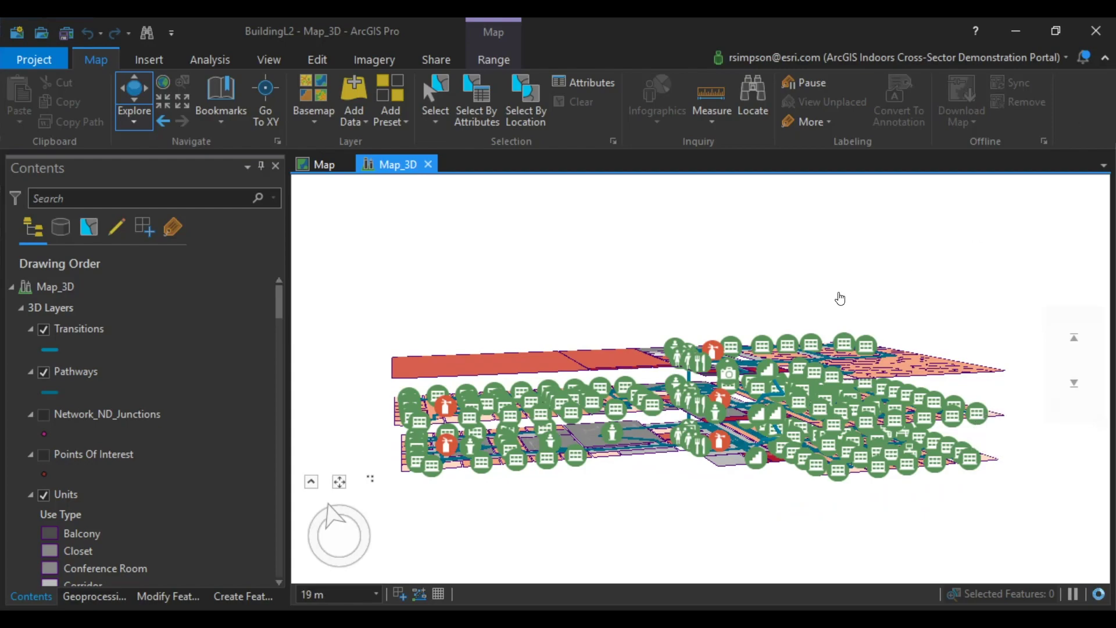
{"action": "scroll", "coordinate": [779, 400], "scroll_direction": "up", "scroll_amount": 5}
{"action": "scroll", "coordinate": [779, 400], "scroll_direction": "up", "scroll_amount": 5}
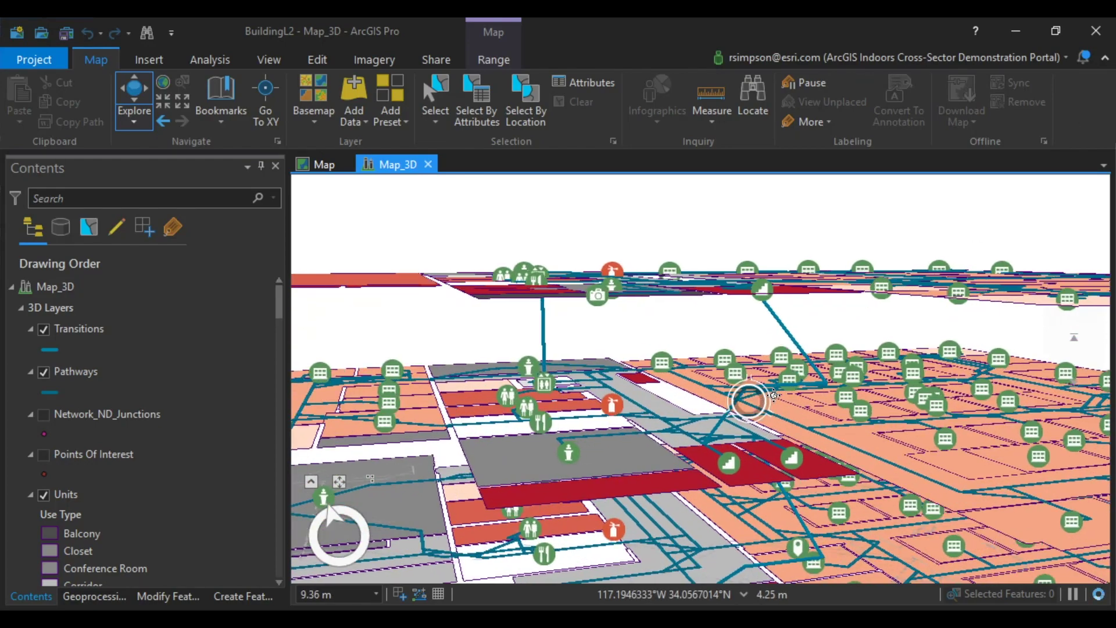
{"action": "scroll", "coordinate": [748, 401], "scroll_direction": "up", "scroll_amount": 2}
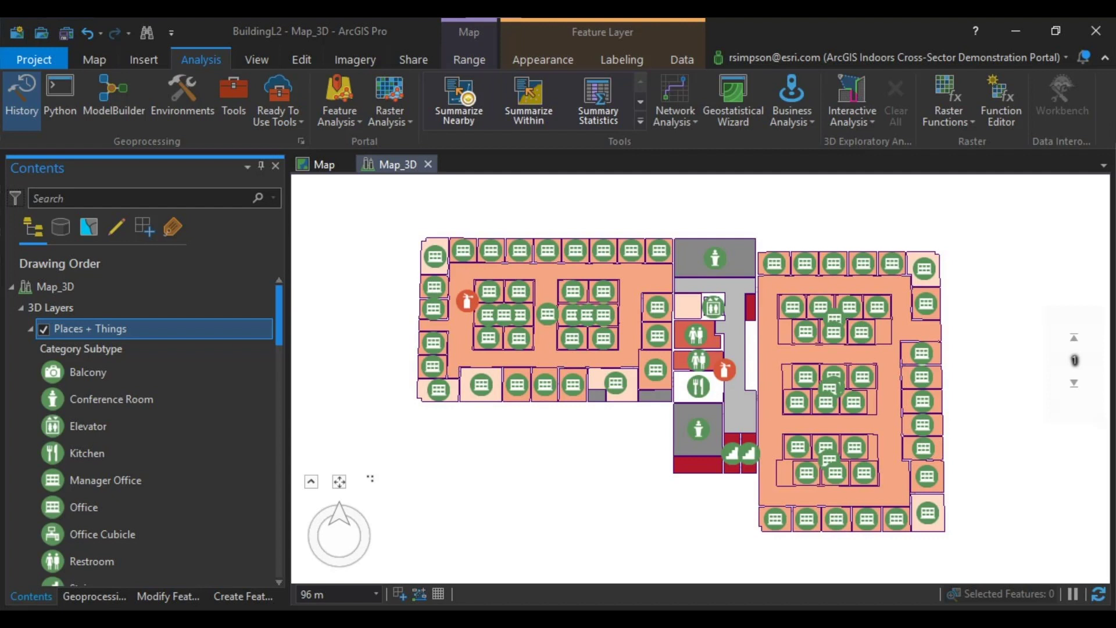
Step: Set up the Generate Pathways tool with BuildingL.gdb as the input workspace and Use Type as the detail type field
{"action": "left_click", "coordinate": [22, 99]}
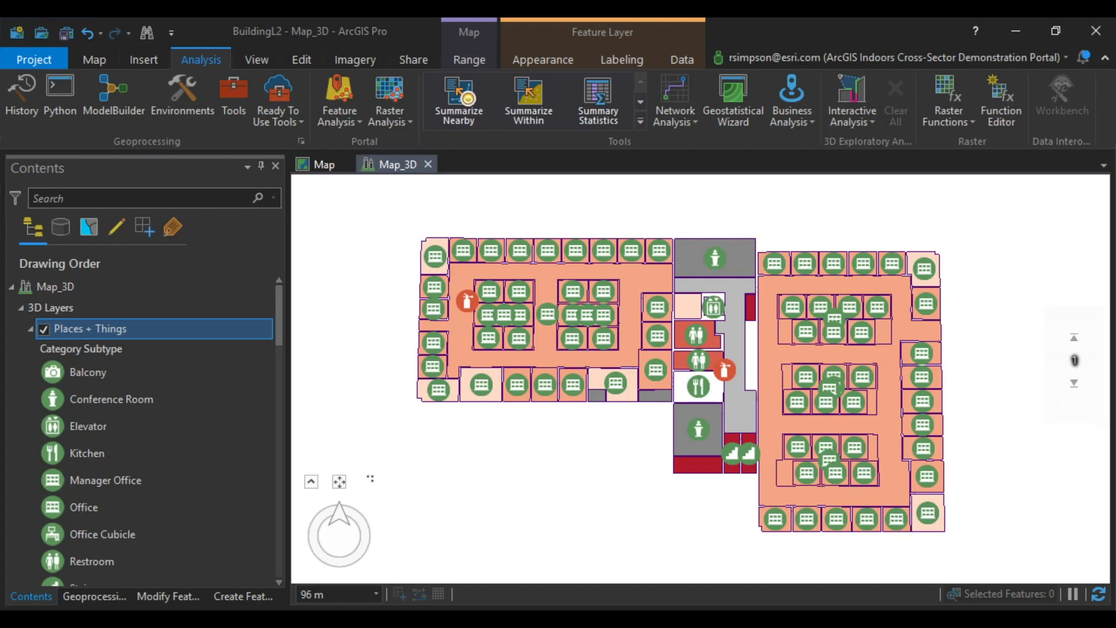
{"action": "left_click", "coordinate": [257, 285]}
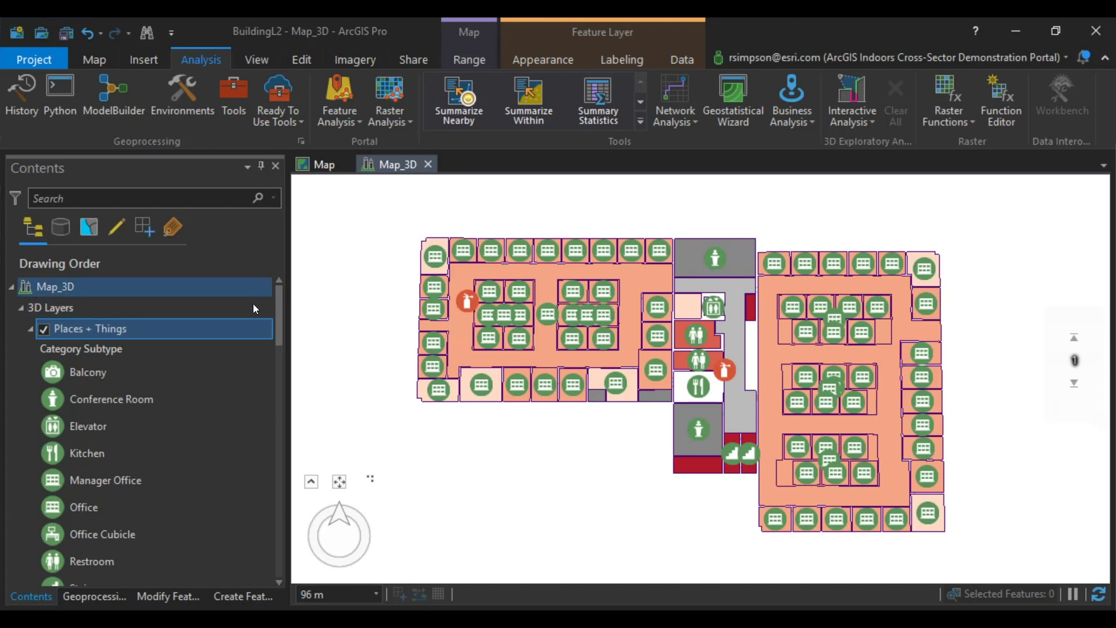
{"action": "left_click", "coordinate": [90, 596]}
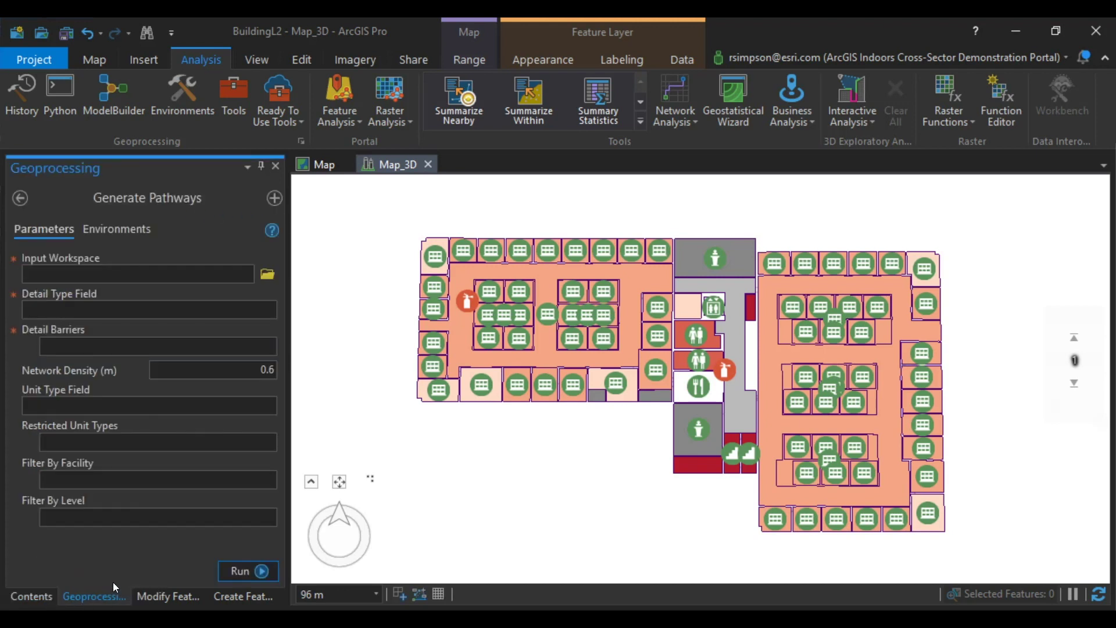
{"action": "left_click", "coordinate": [20, 198]}
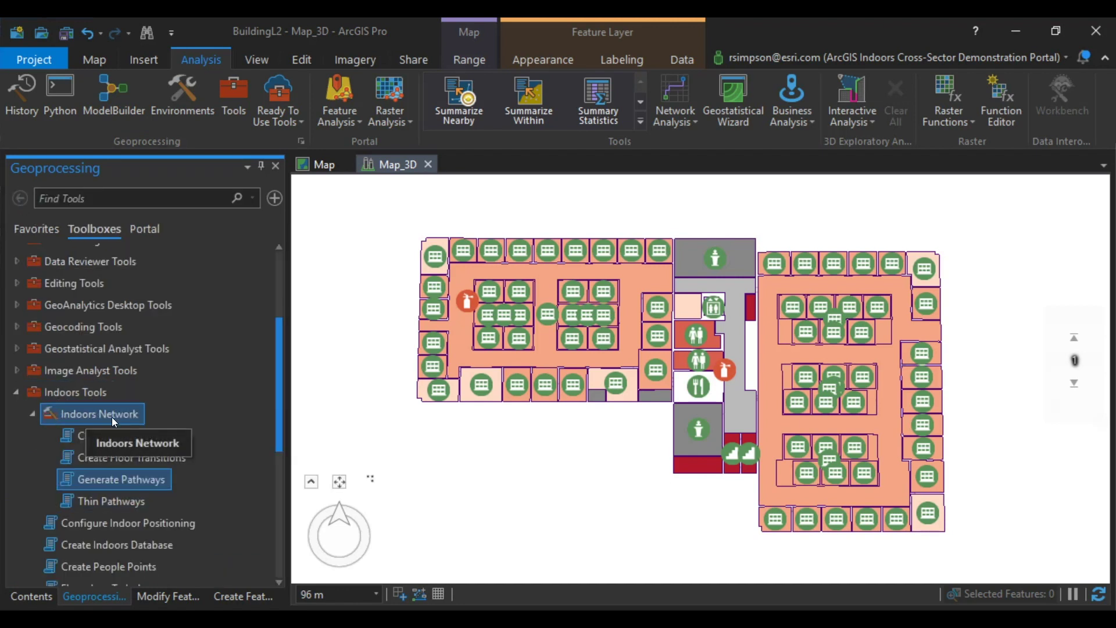
{"action": "double_click", "coordinate": [117, 482]}
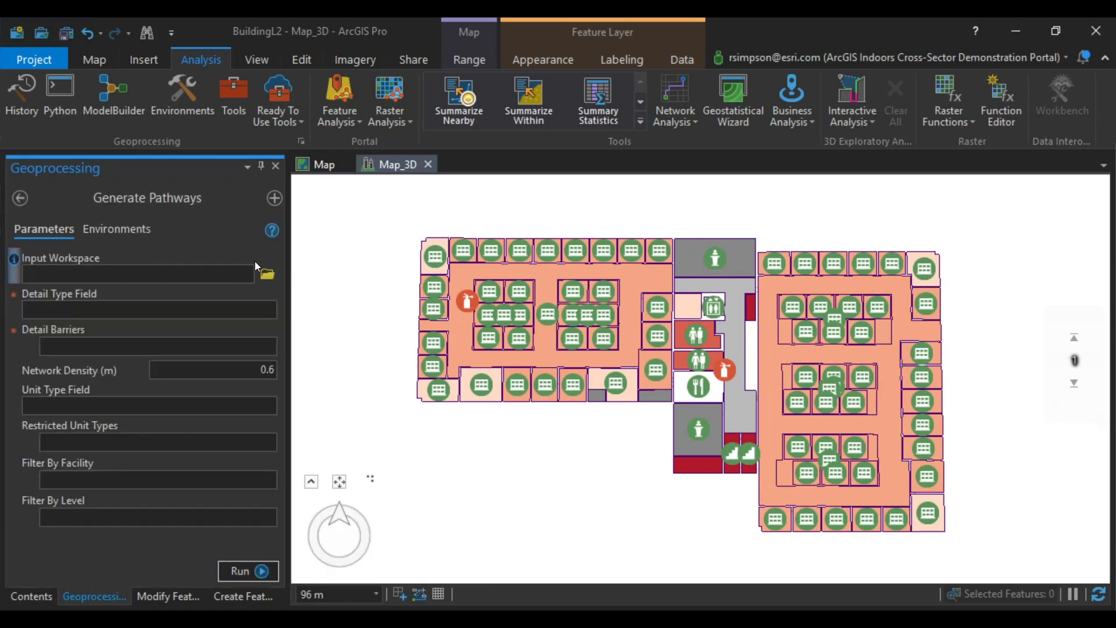
{"action": "left_click", "coordinate": [266, 276]}
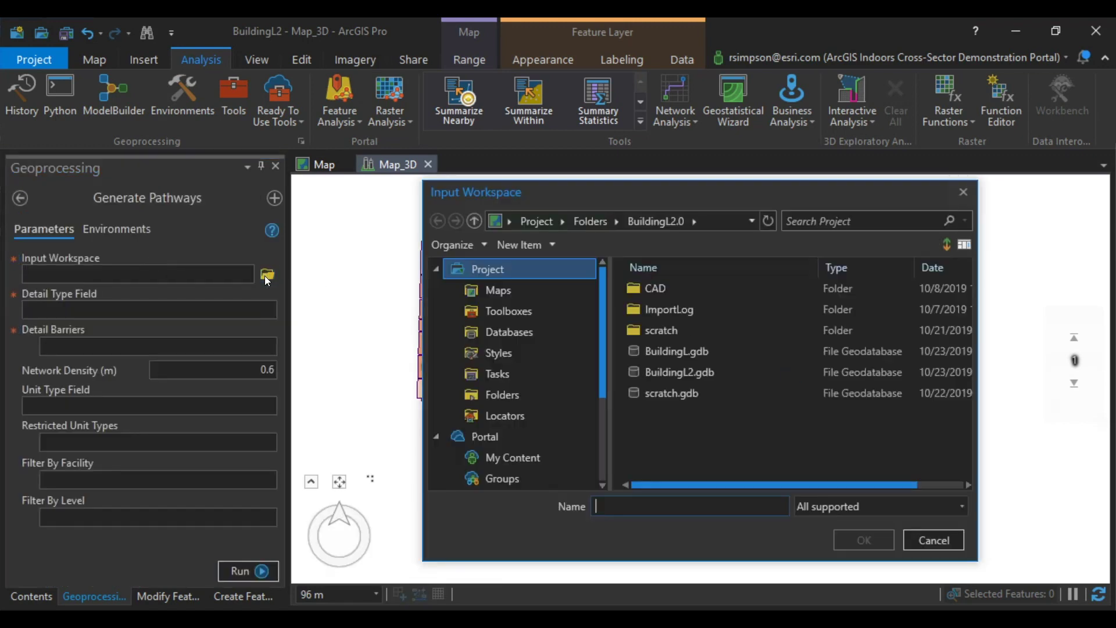
{"action": "left_click", "coordinate": [689, 353]}
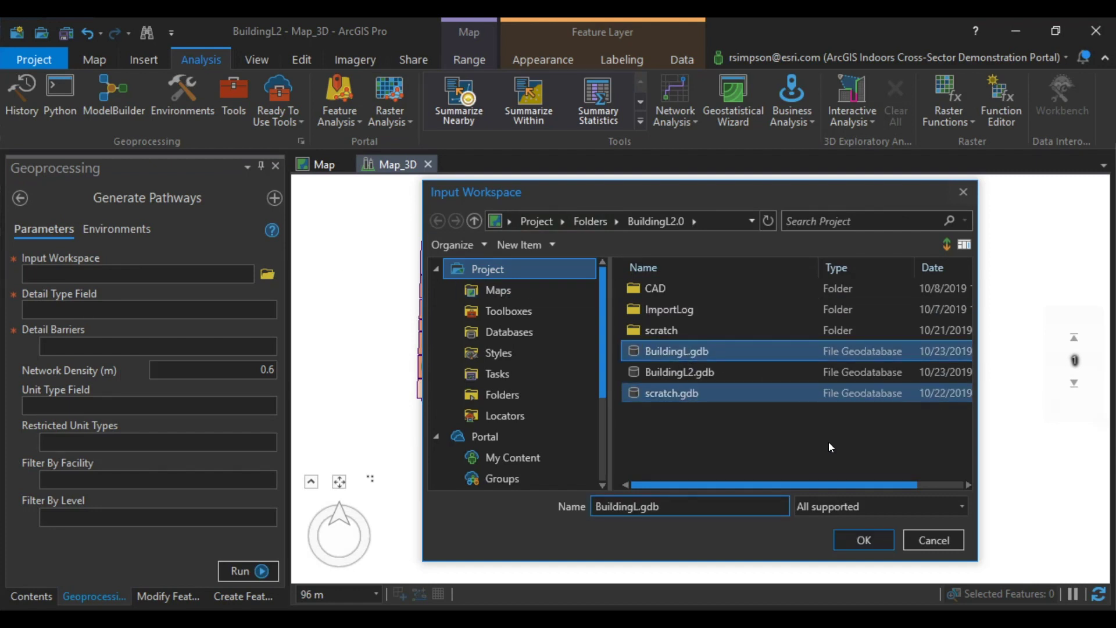
{"action": "left_click", "coordinate": [864, 540]}
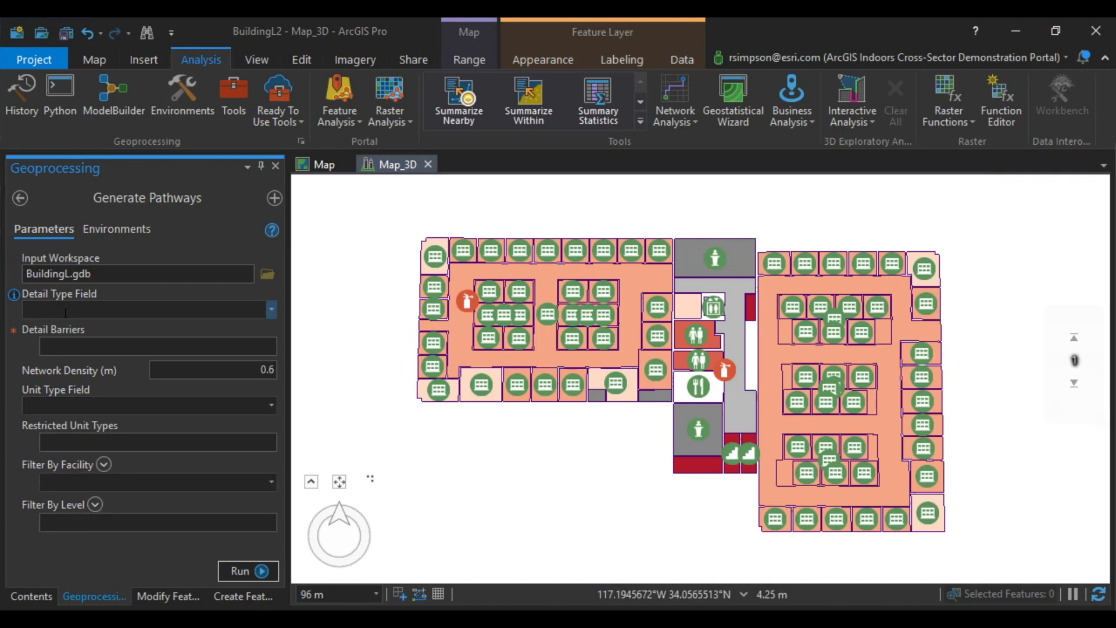
{"action": "left_click", "coordinate": [271, 310]}
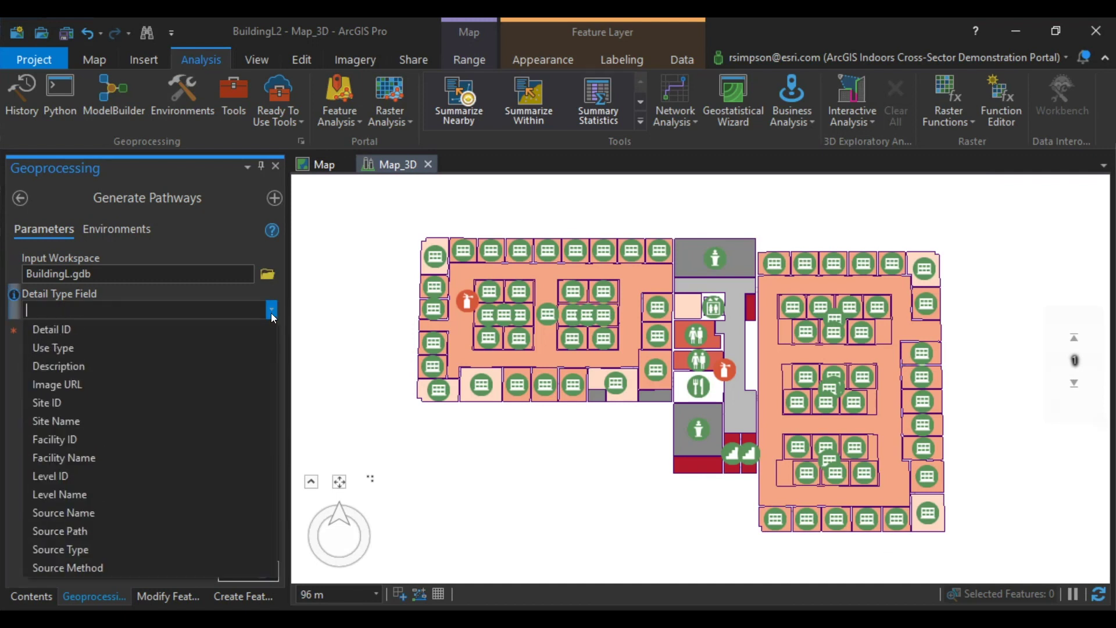
{"action": "left_click", "coordinate": [78, 350]}
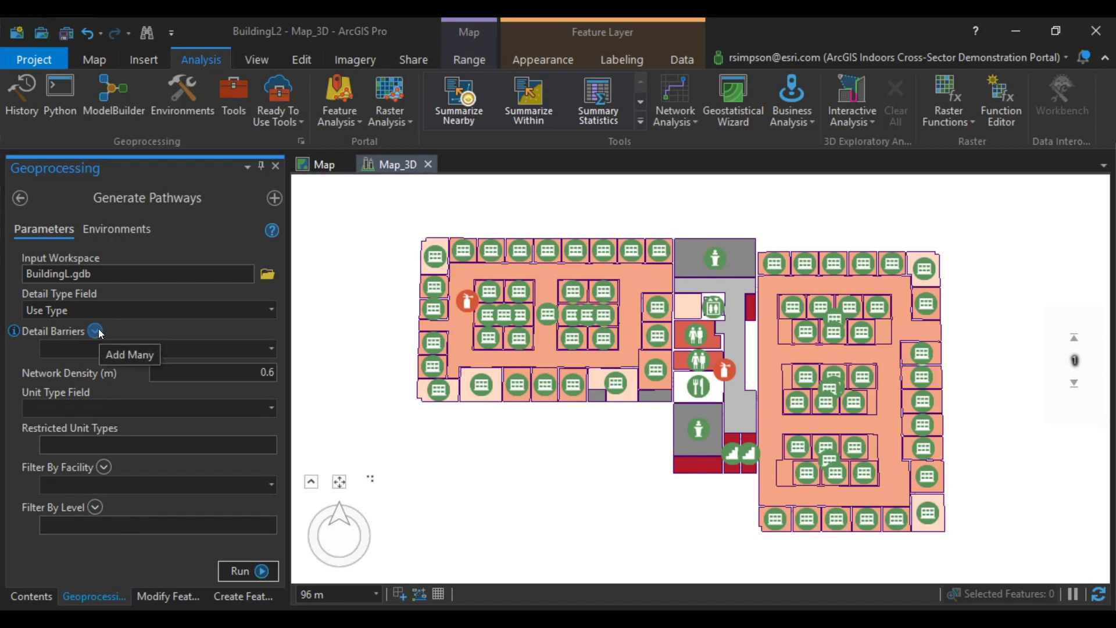
Step: Add A-COLS, A-WALL-EXTR, A-WALL-GLAS, A-WALL-INFR and I-WALL as detail barriers for the pathways
{"action": "left_click", "coordinate": [98, 330]}
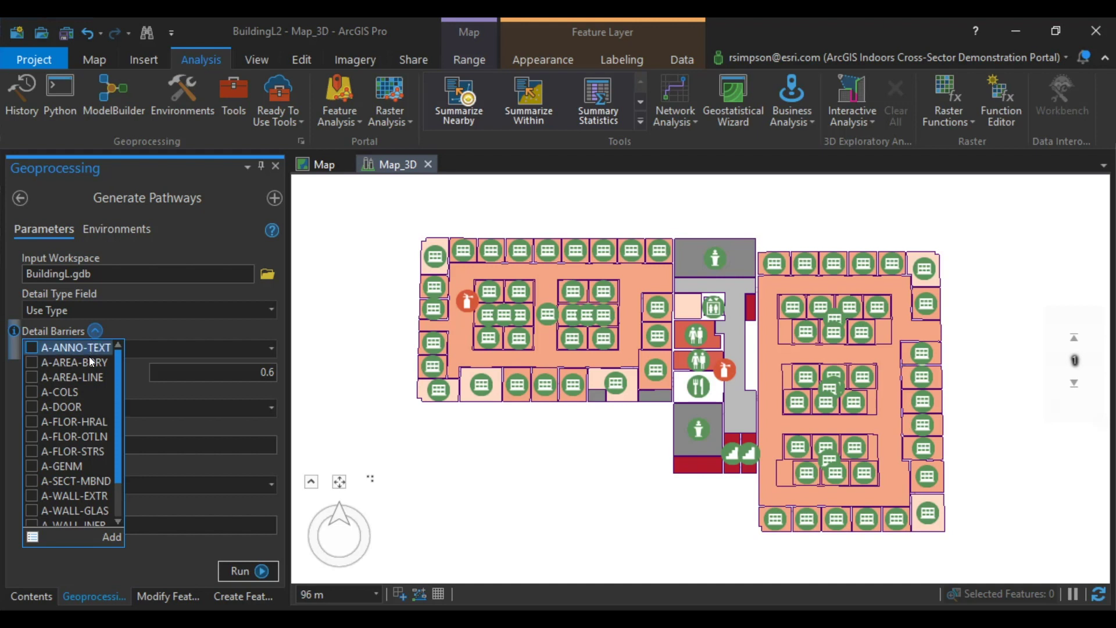
{"action": "left_click", "coordinate": [127, 331]}
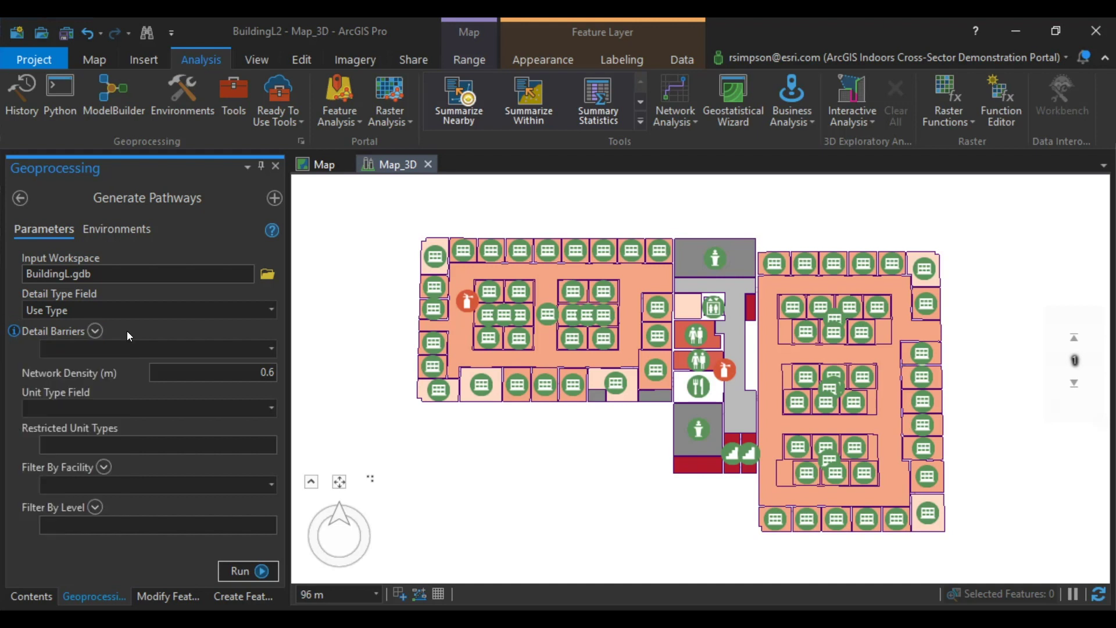
{"action": "left_click", "coordinate": [95, 332]}
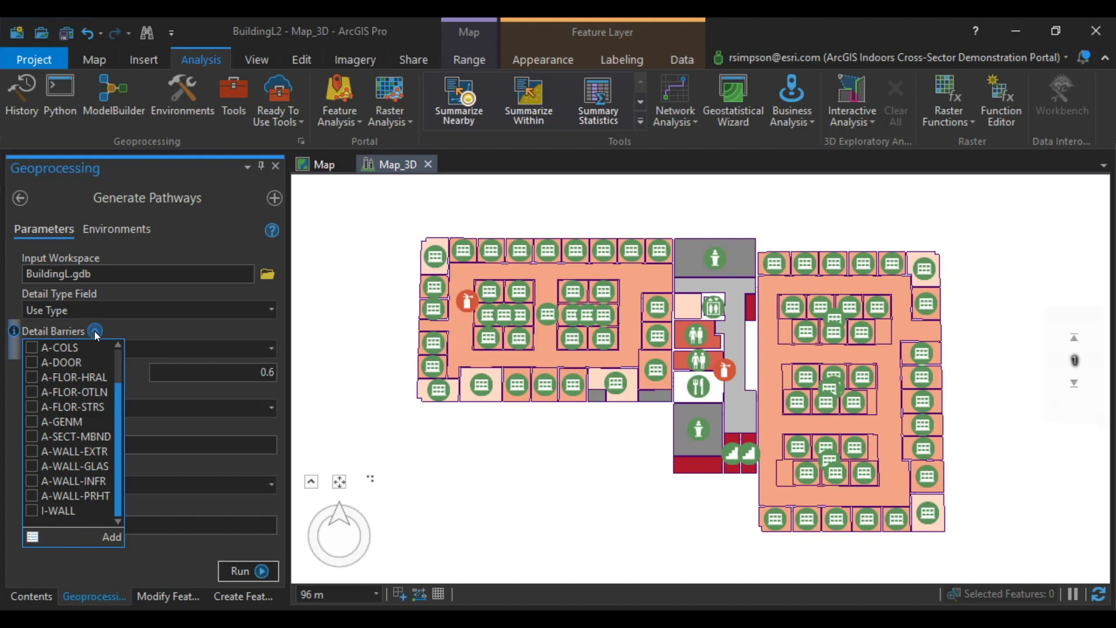
{"action": "left_click", "coordinate": [32, 348]}
{"action": "left_click", "coordinate": [32, 451]}
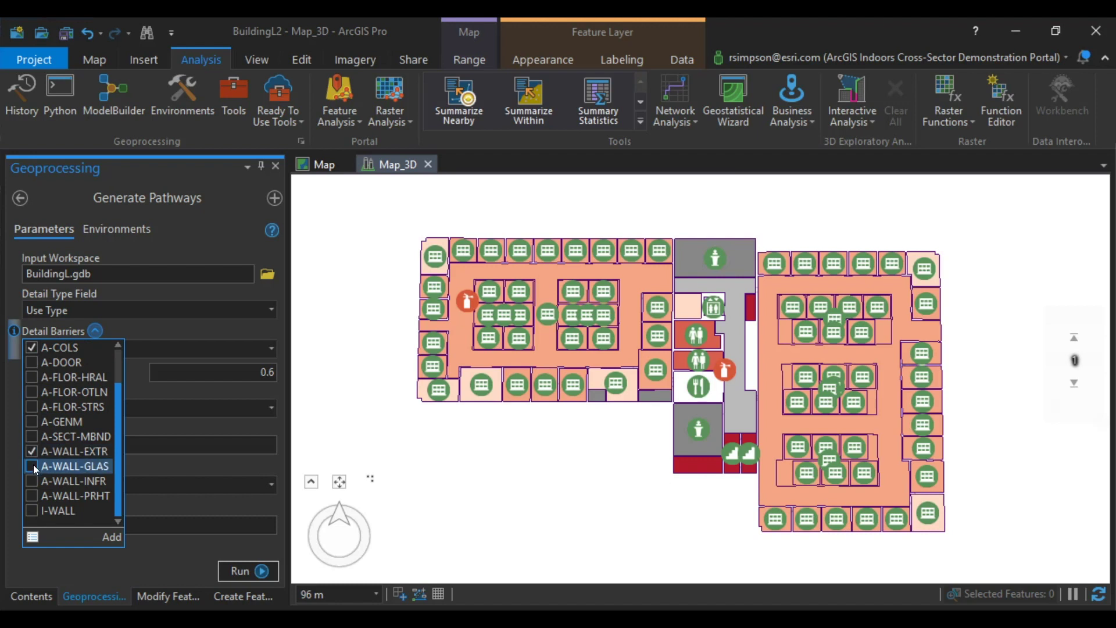
{"action": "left_click", "coordinate": [32, 466]}
{"action": "left_click", "coordinate": [31, 480]}
{"action": "left_click", "coordinate": [32, 511]}
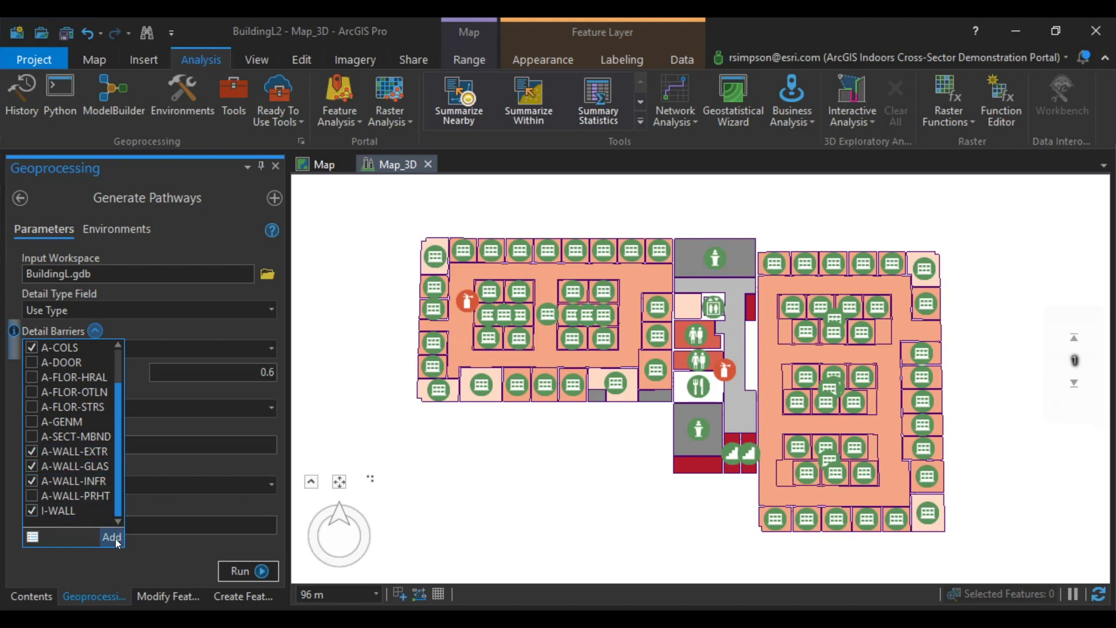
{"action": "left_click", "coordinate": [112, 537]}
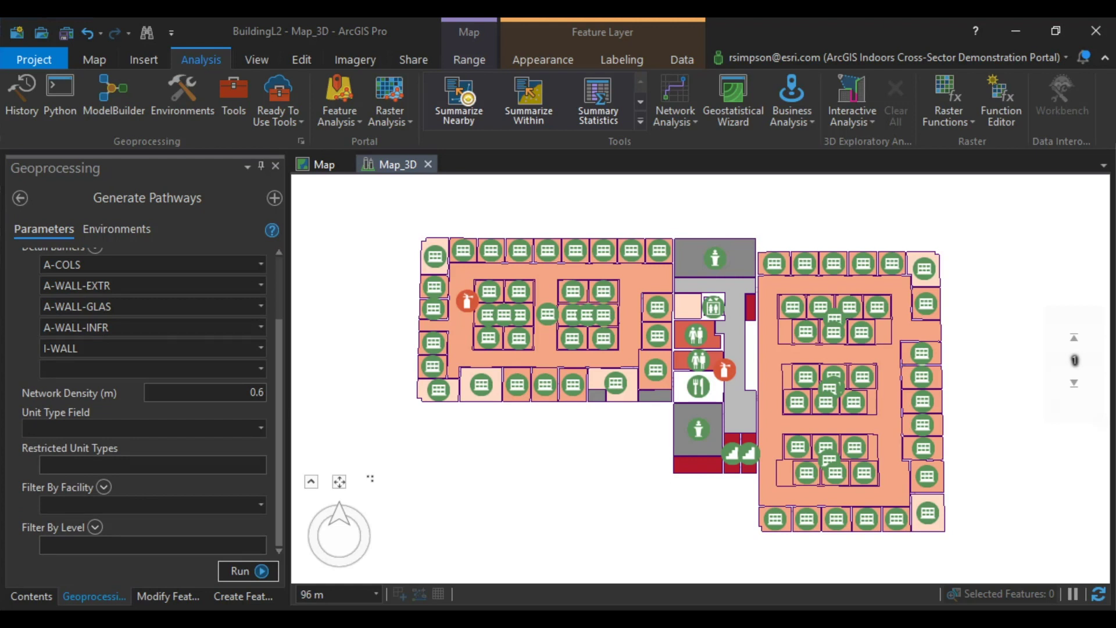
Step: Filter the pathway generation to facility L and levels 1, 2 and 3, and run the tool
{"action": "left_click", "coordinate": [103, 488]}
{"action": "left_click", "coordinate": [33, 504]}
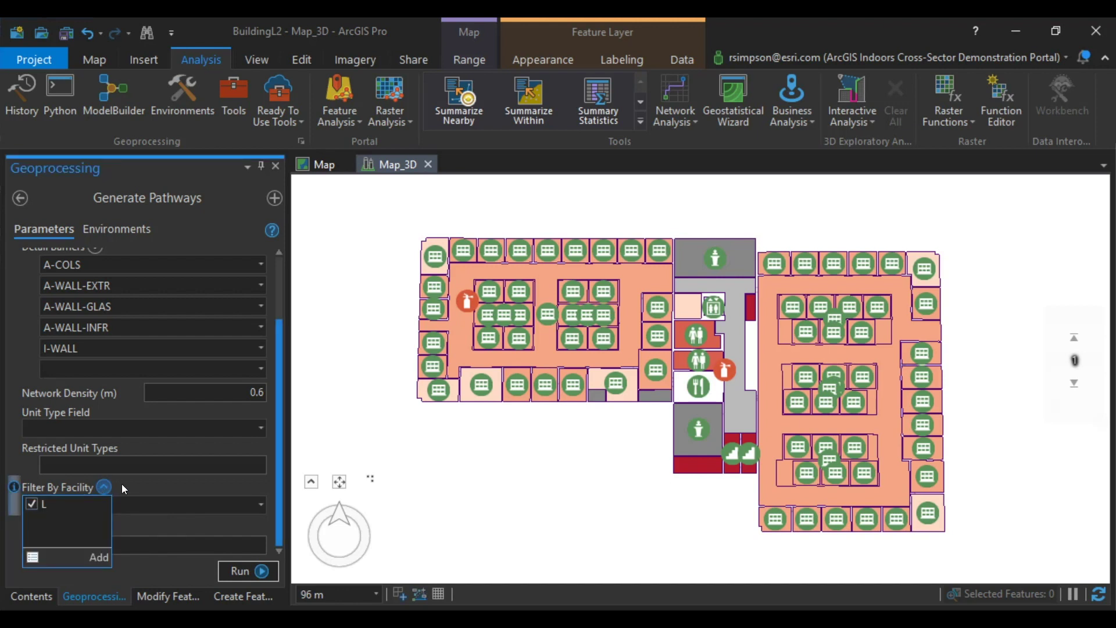
{"action": "left_click", "coordinate": [99, 558]}
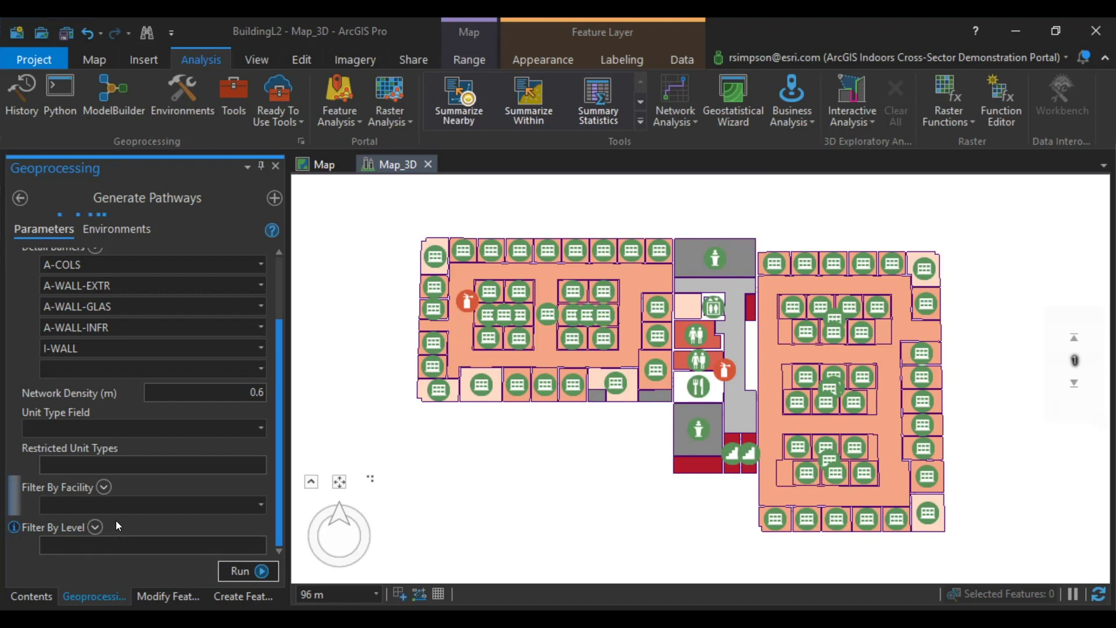
{"action": "left_click", "coordinate": [96, 527]}
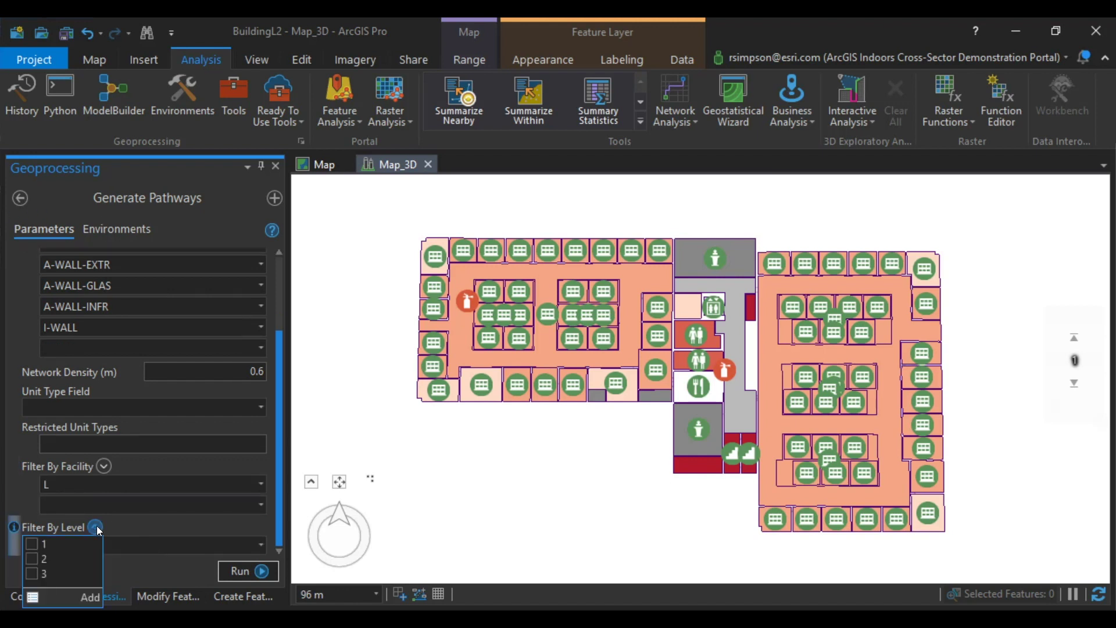
{"action": "left_click", "coordinate": [32, 544]}
{"action": "left_click", "coordinate": [32, 560]}
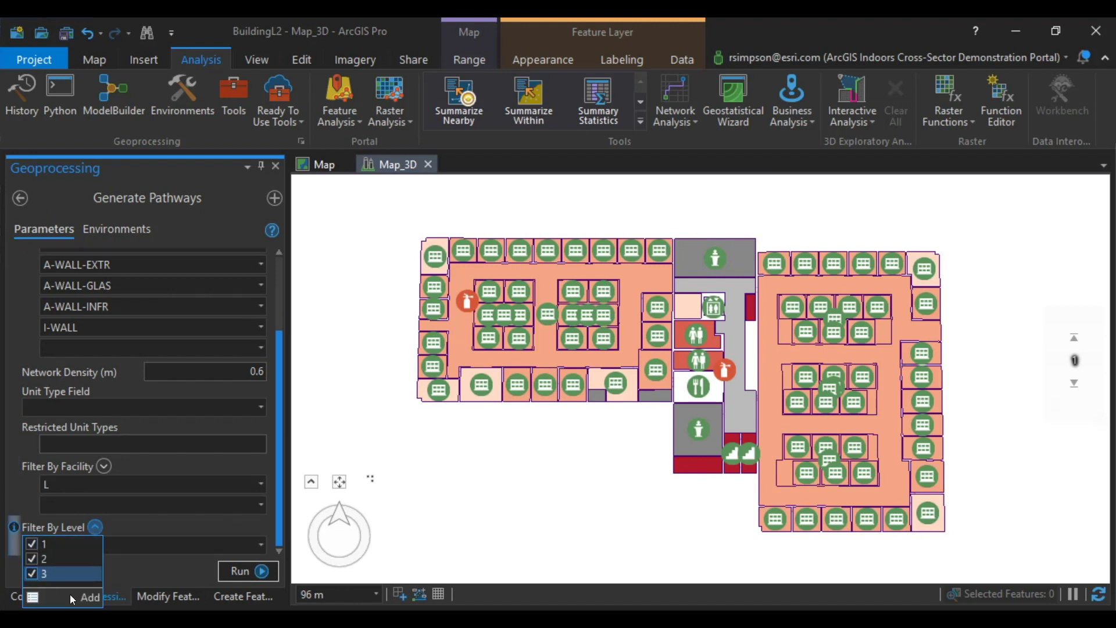
{"action": "left_click", "coordinate": [90, 597]}
{"action": "left_click", "coordinate": [264, 574]}
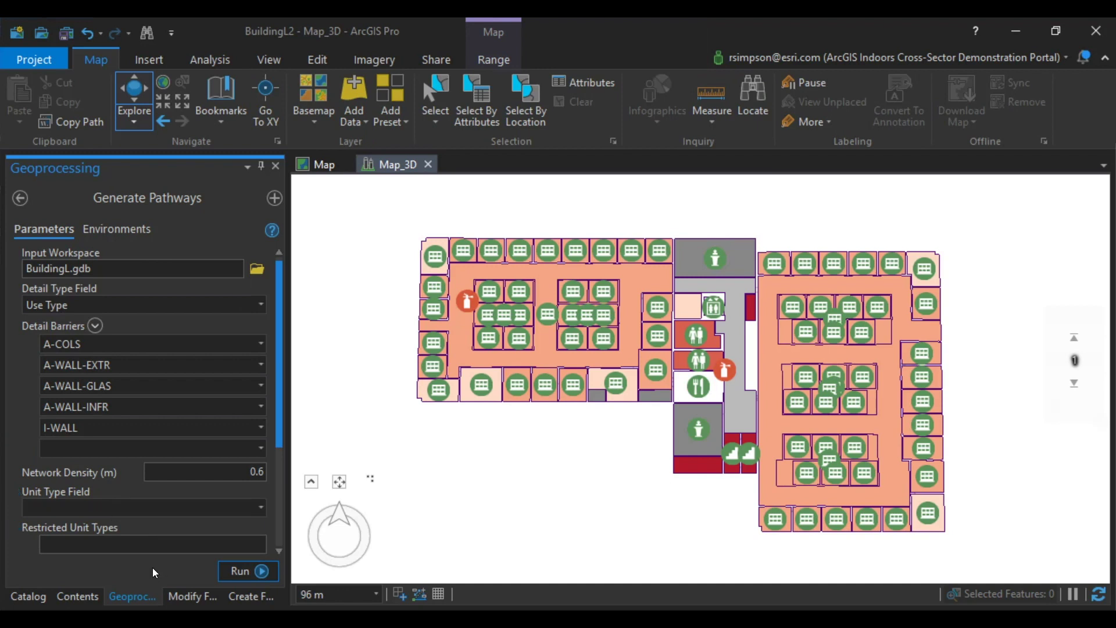
Step: Add the PrelimPathways feature class from BuildingL.gdb to the 3D scene and inspect it across the floors
{"action": "left_click", "coordinate": [23, 599]}
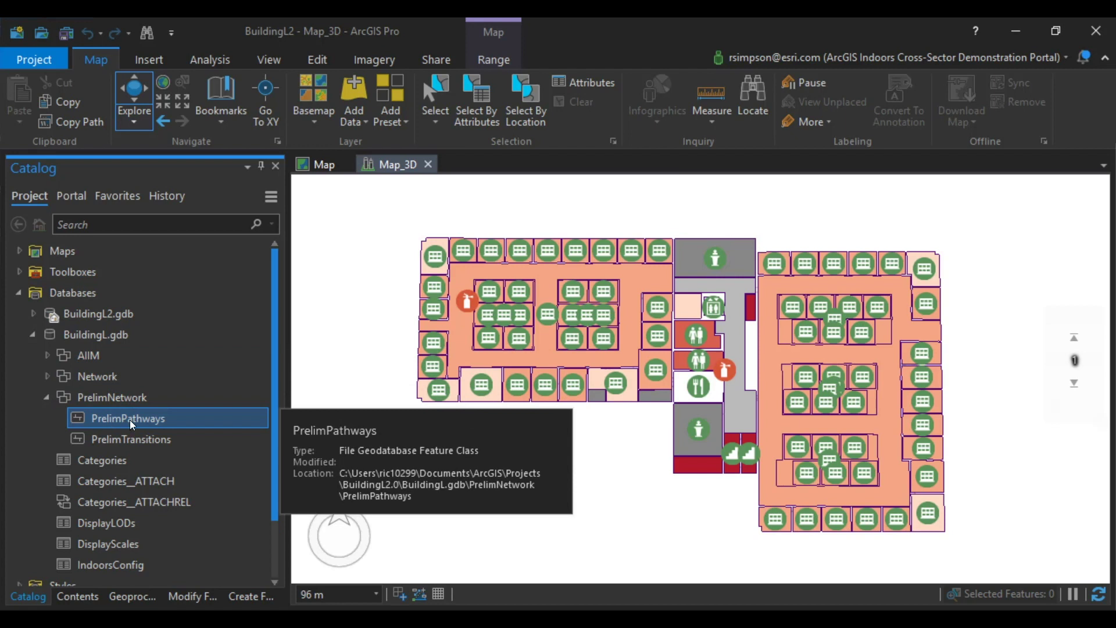
{"action": "left_click_drag", "start_coordinate": [137, 417], "coordinate": [583, 440]}
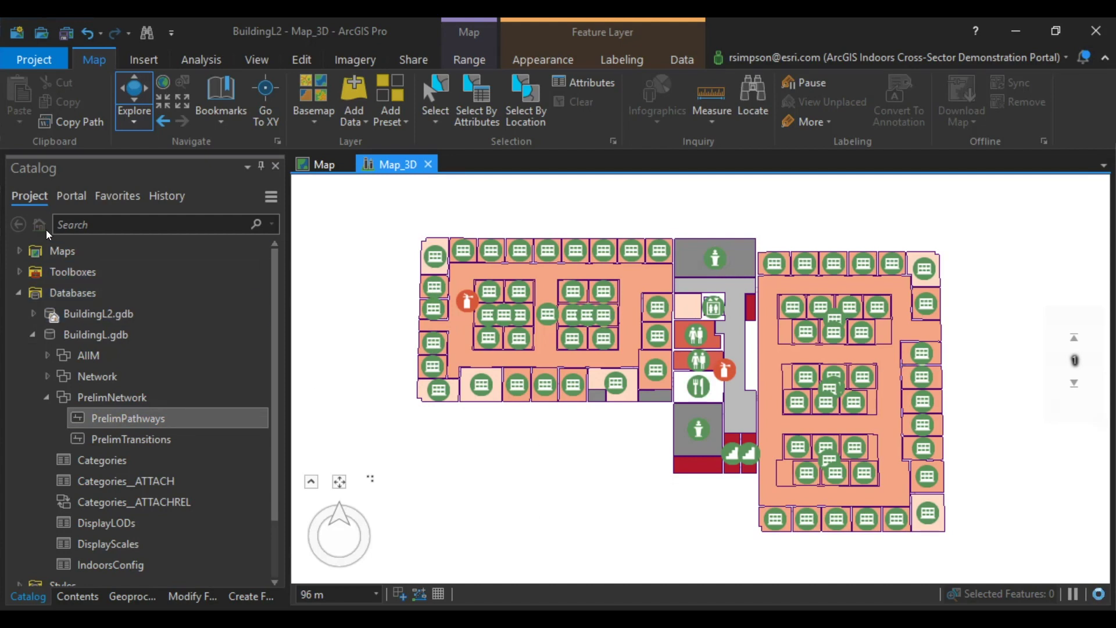
{"action": "left_click", "coordinate": [86, 598]}
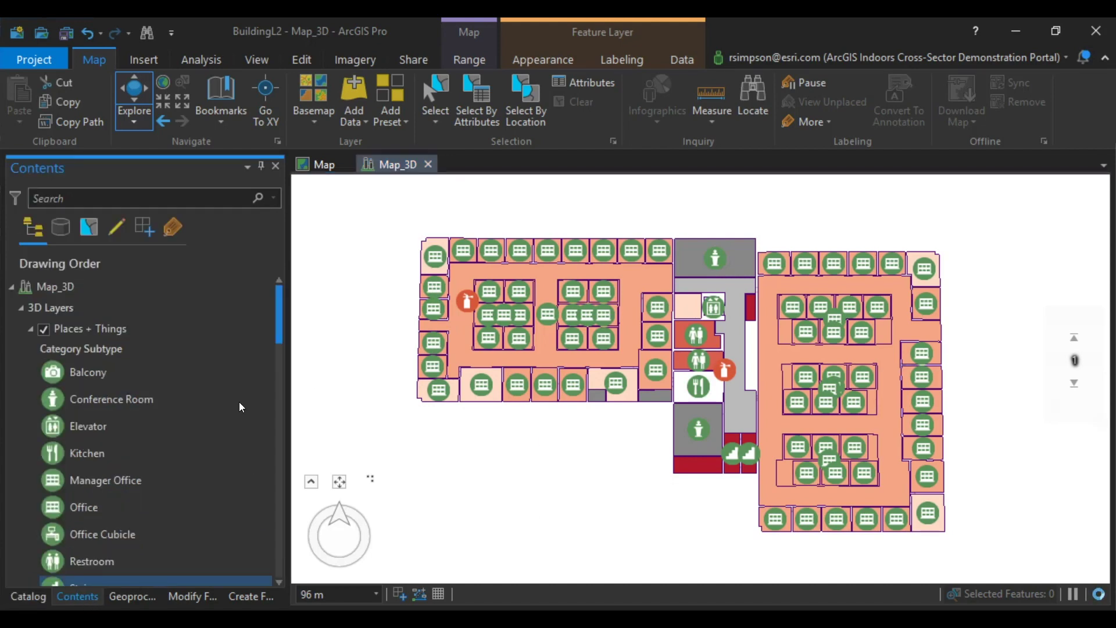
{"action": "middle_click_drag", "start_coordinate": [749, 393], "coordinate": [797, 134]}
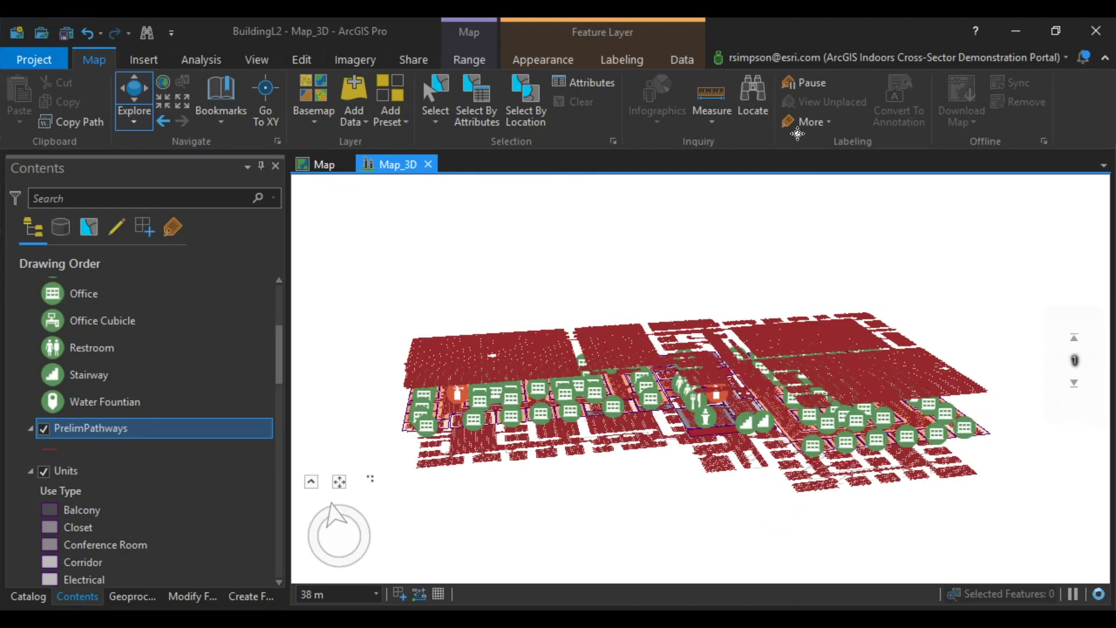
Step: In the 2D map, open the Create Floor Transitions tool from Indoors Network and set its input workspace to BuildingL.gdb
{"action": "key", "text": "ctrl+Tab"}
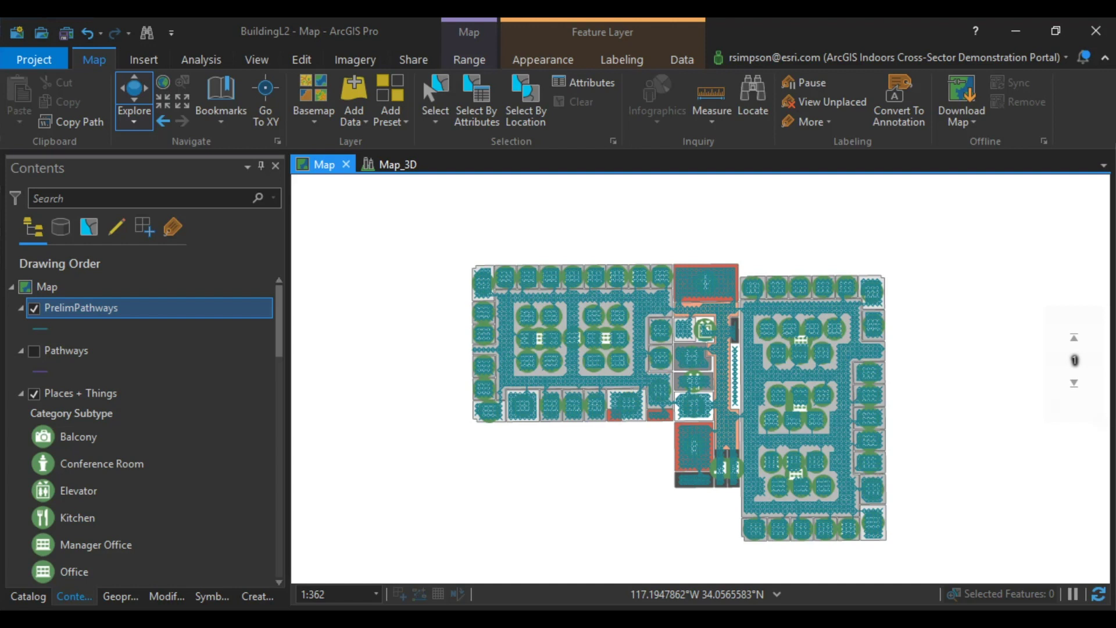
{"action": "left_click", "coordinate": [199, 61]}
{"action": "left_click", "coordinate": [235, 105]}
{"action": "left_click", "coordinate": [95, 228]}
{"action": "scroll", "coordinate": [99, 407], "scroll_direction": "down", "scroll_amount": 3}
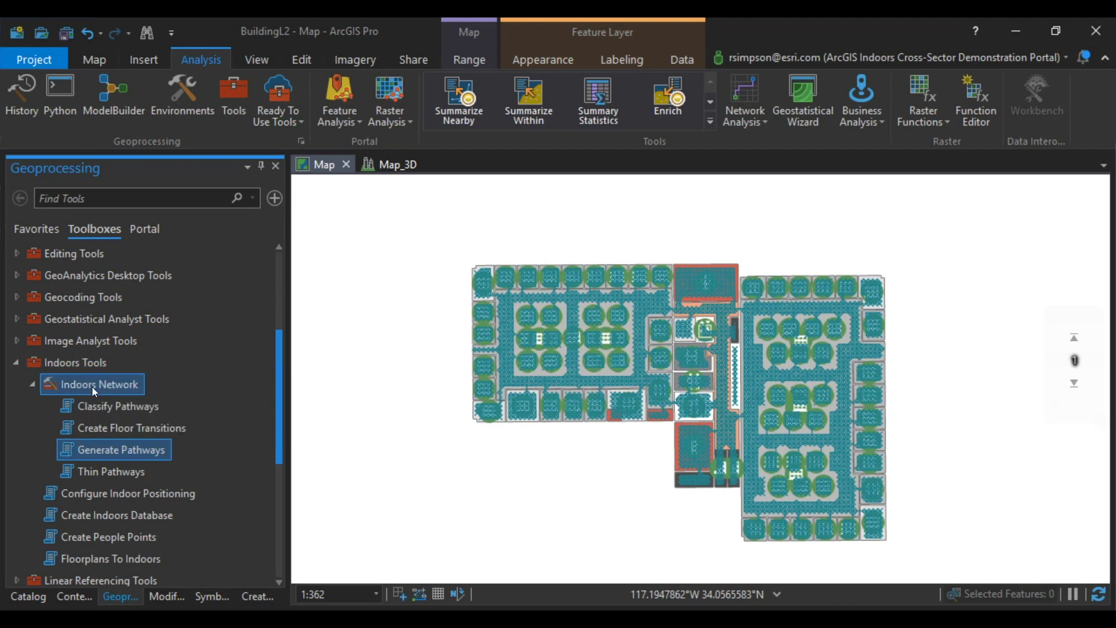
{"action": "left_click", "coordinate": [110, 428]}
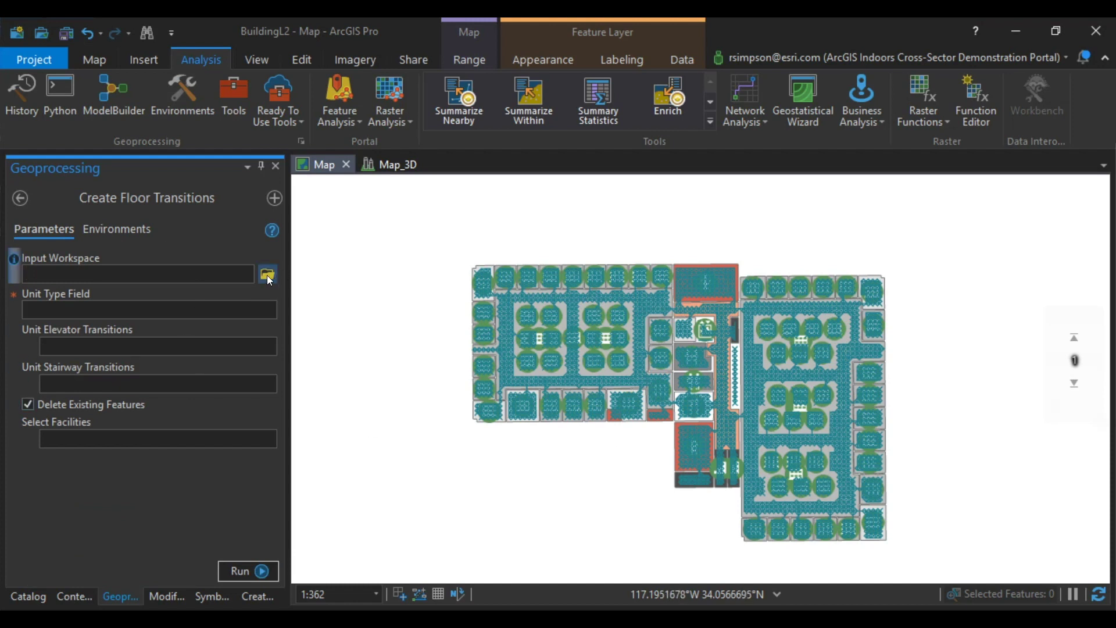
{"action": "left_click", "coordinate": [267, 274]}
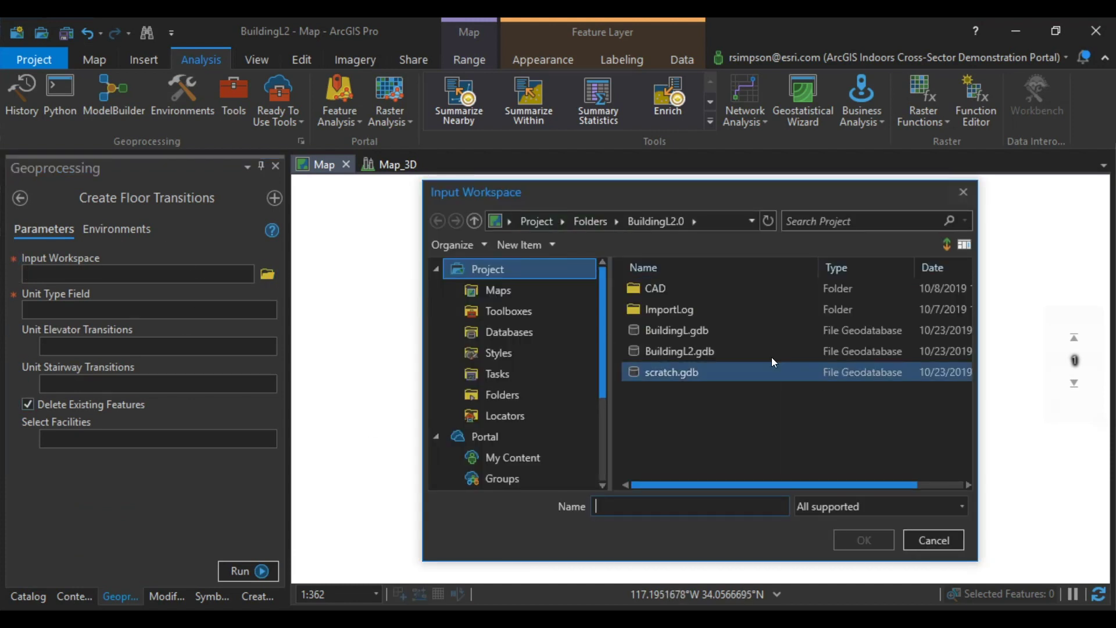
{"action": "left_click", "coordinate": [716, 329]}
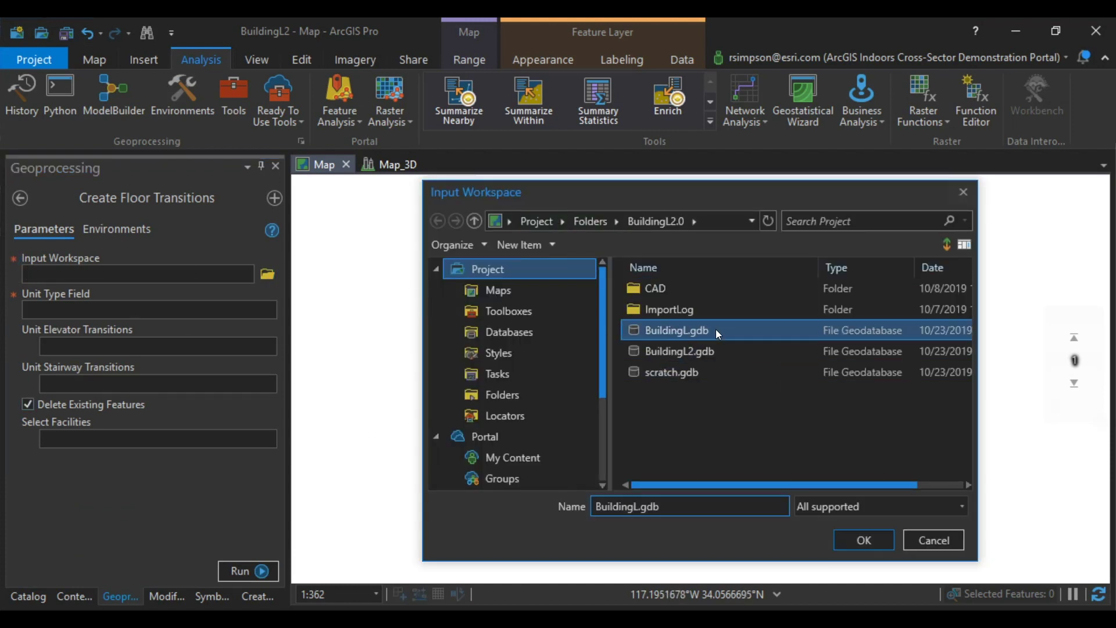
{"action": "left_click", "coordinate": [864, 540]}
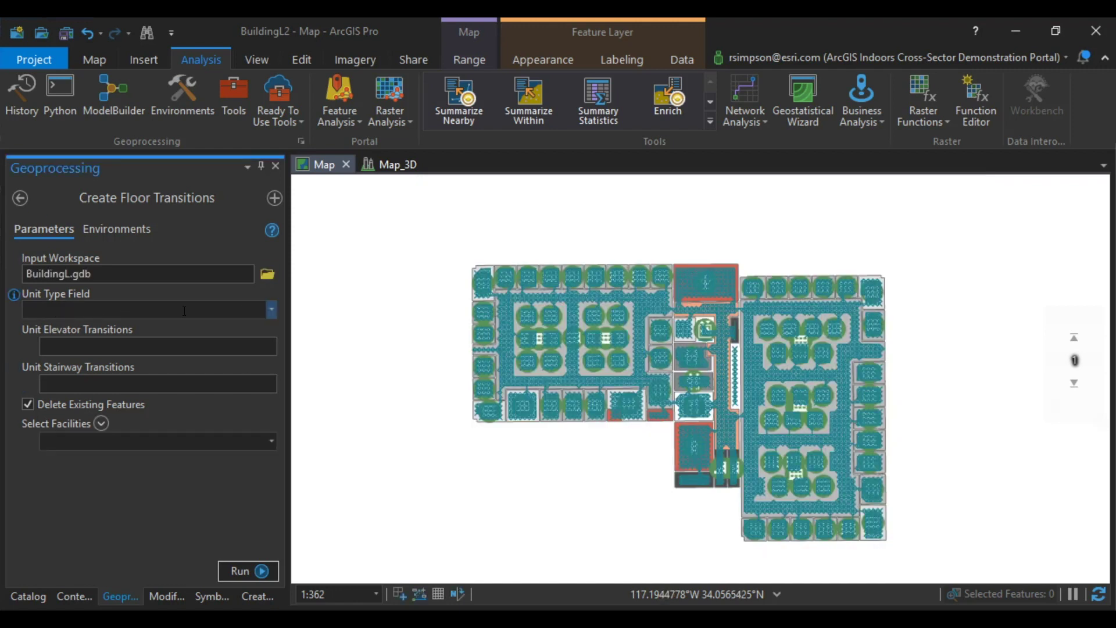
Step: Set the unit type field to Use Type and add Elevator as the unit elevator transition
{"action": "left_click", "coordinate": [272, 311]}
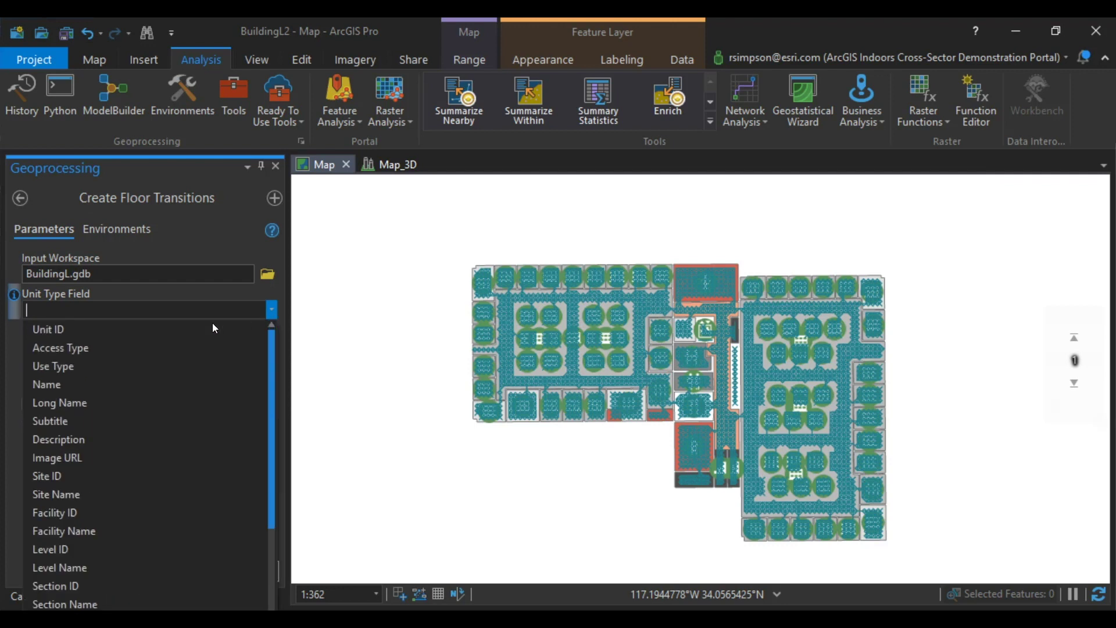
{"action": "left_click", "coordinate": [86, 371]}
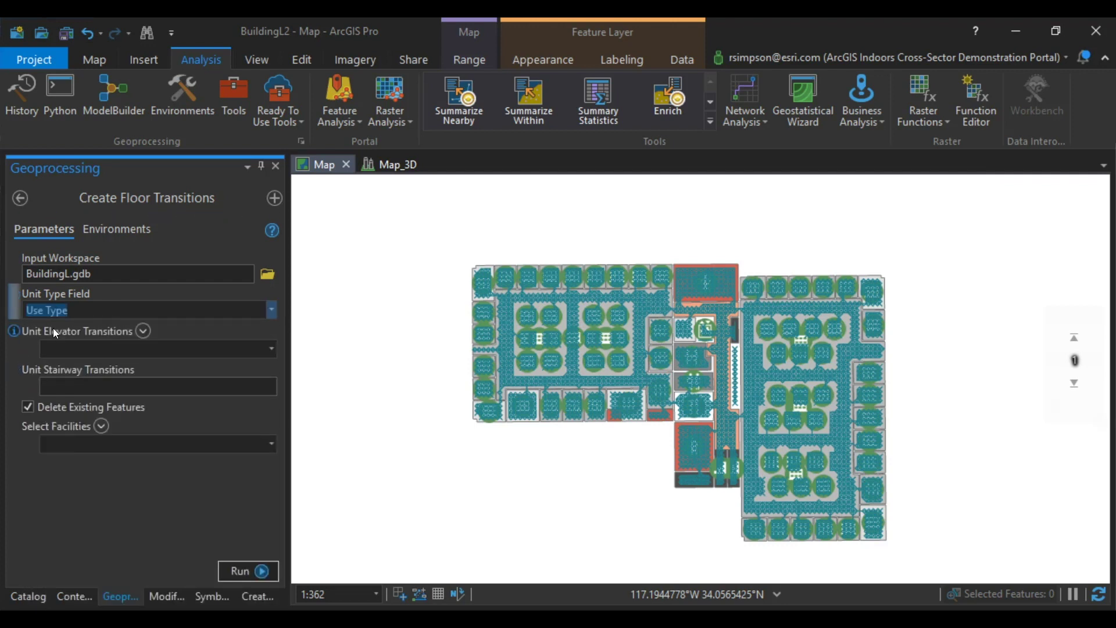
{"action": "left_click", "coordinate": [143, 331]}
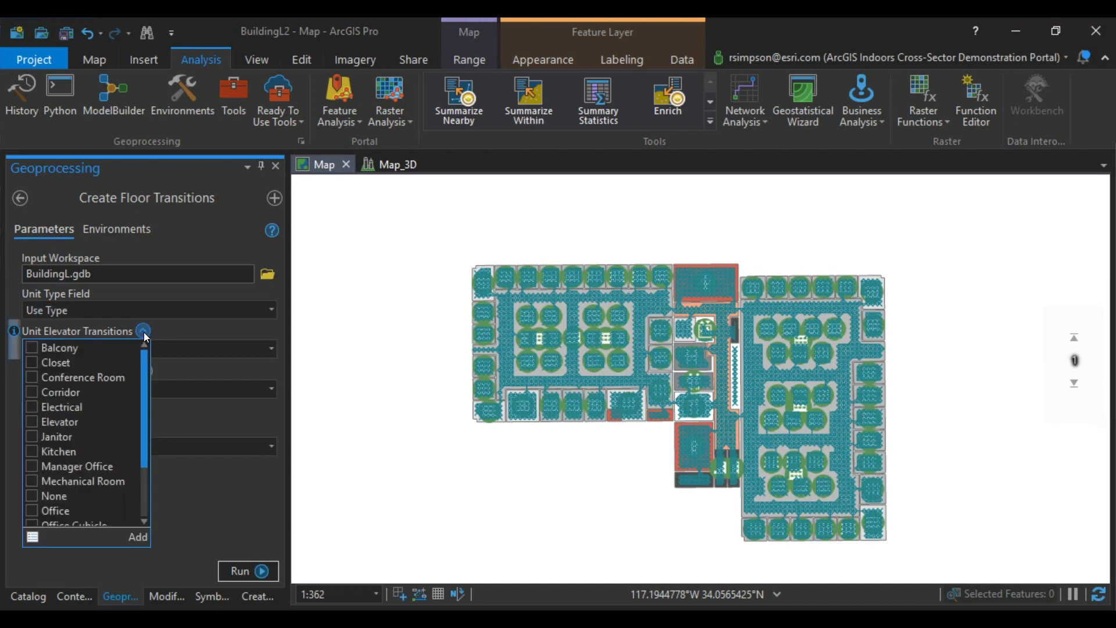
{"action": "left_click", "coordinate": [31, 422]}
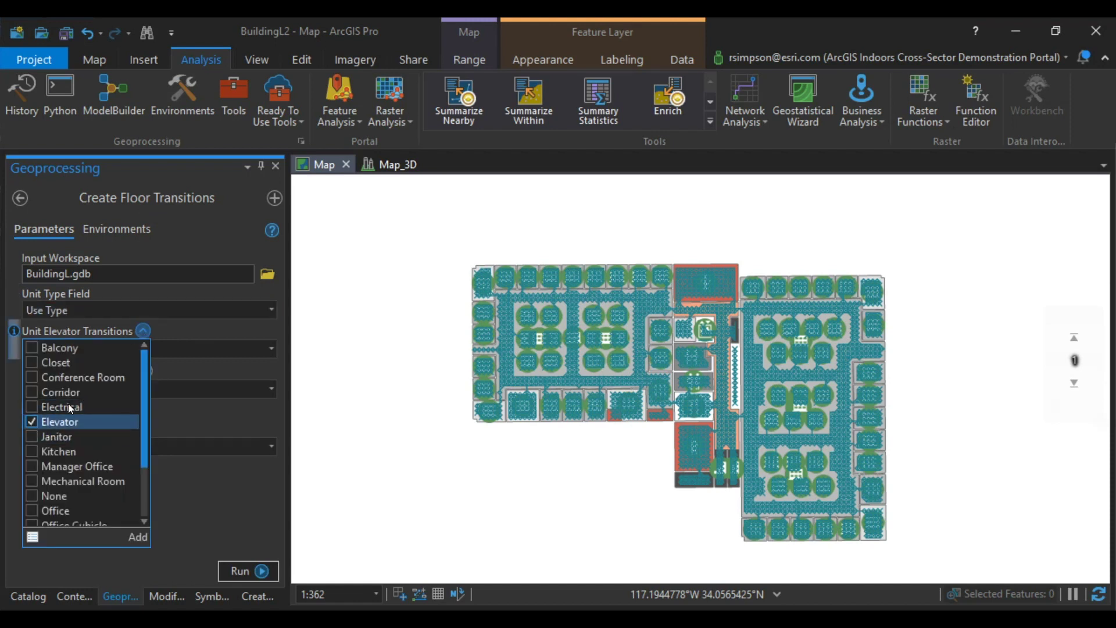
{"action": "left_click", "coordinate": [138, 537]}
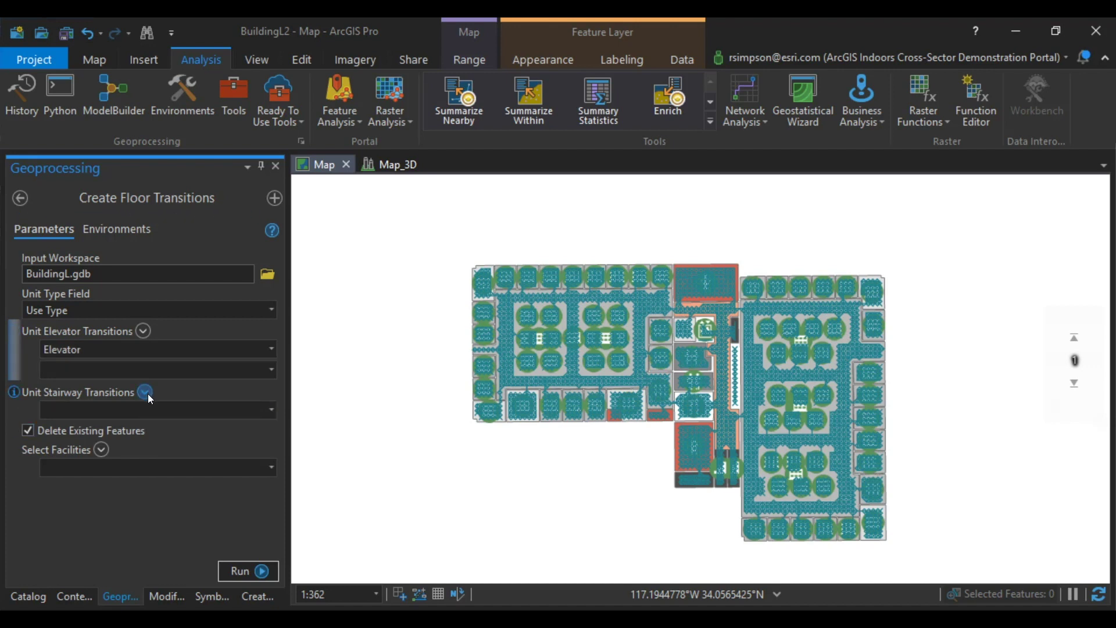
Step: Add Stairway as the unit stairway transition
{"action": "left_click", "coordinate": [145, 391]}
{"action": "scroll", "coordinate": [93, 552], "scroll_direction": "down", "scroll_amount": 2}
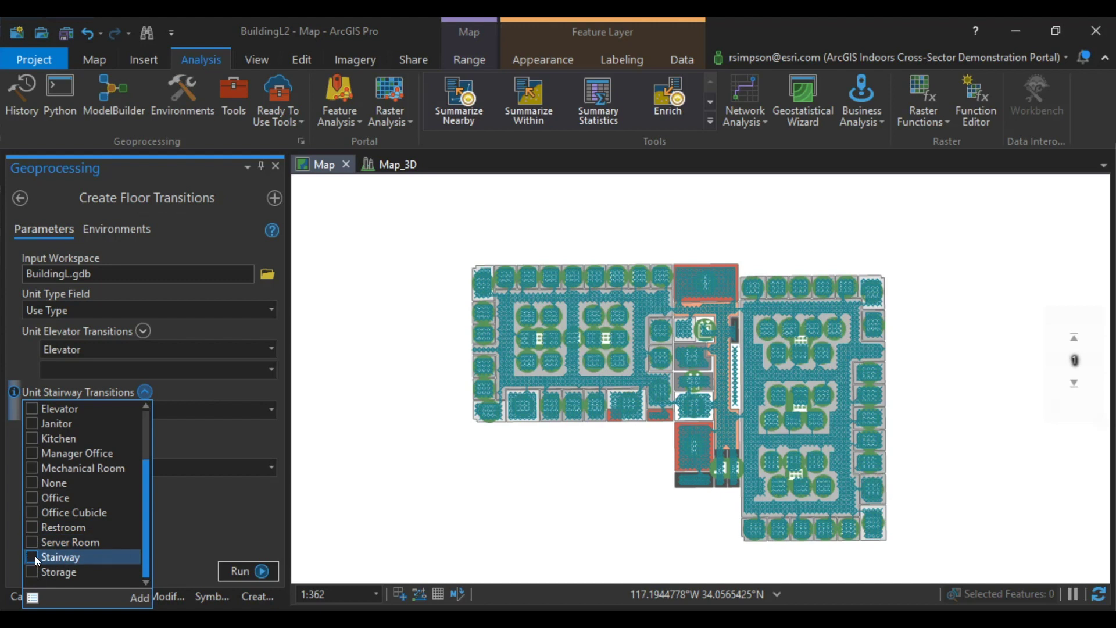
{"action": "left_click", "coordinate": [33, 557]}
{"action": "left_click", "coordinate": [140, 598]}
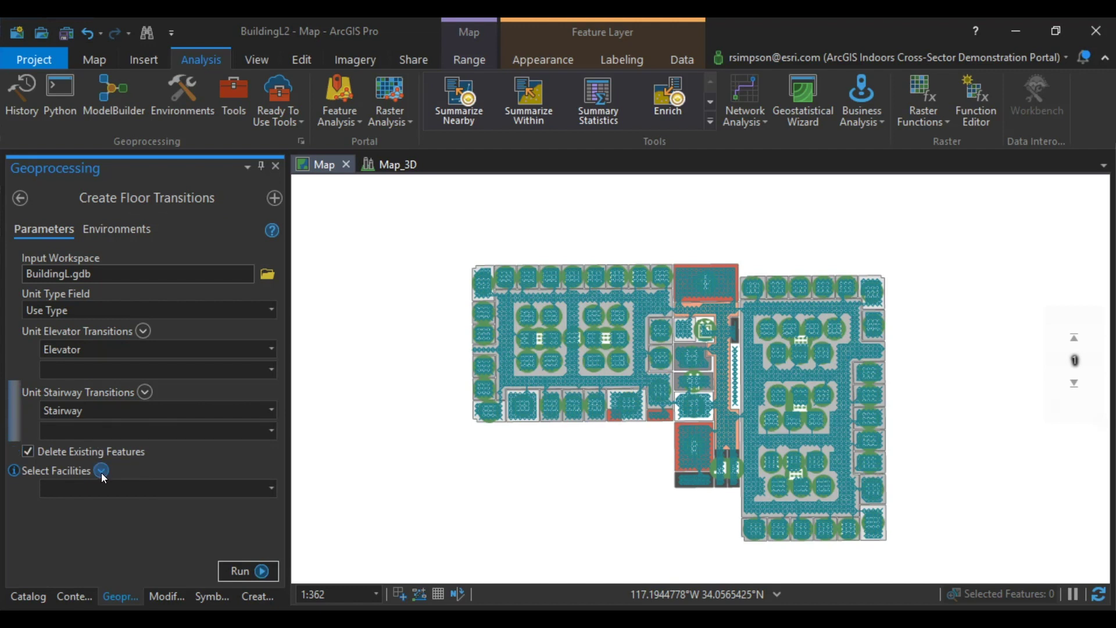
Step: Limit the floor transitions to facility L and run the tool
{"action": "left_click", "coordinate": [101, 471]}
{"action": "left_click", "coordinate": [31, 488]}
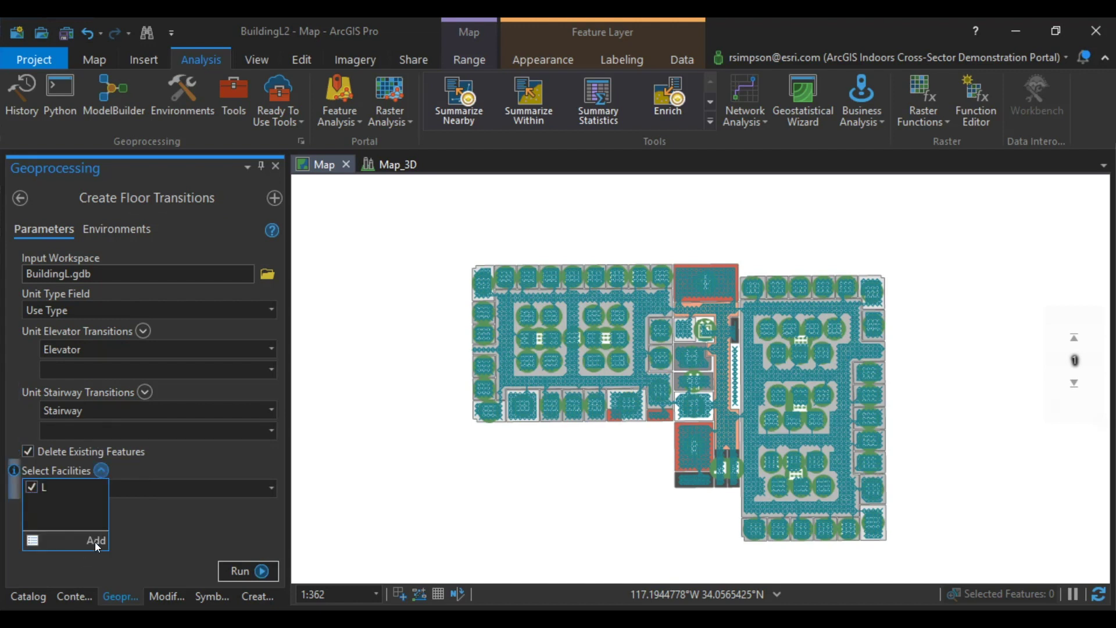
{"action": "left_click", "coordinate": [97, 541]}
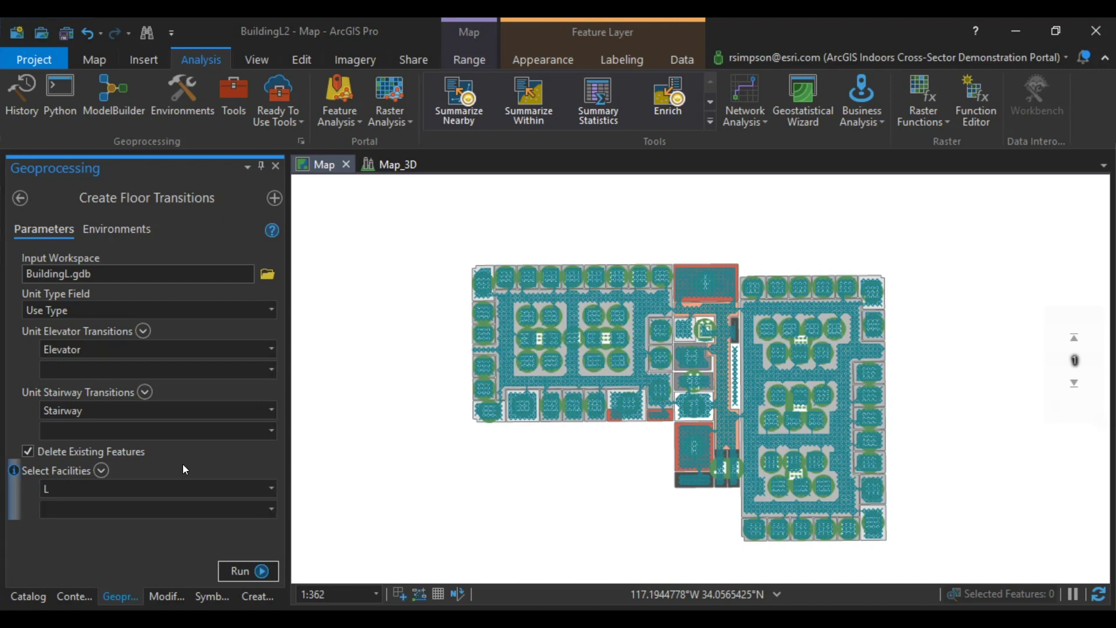
{"action": "left_click", "coordinate": [261, 569]}
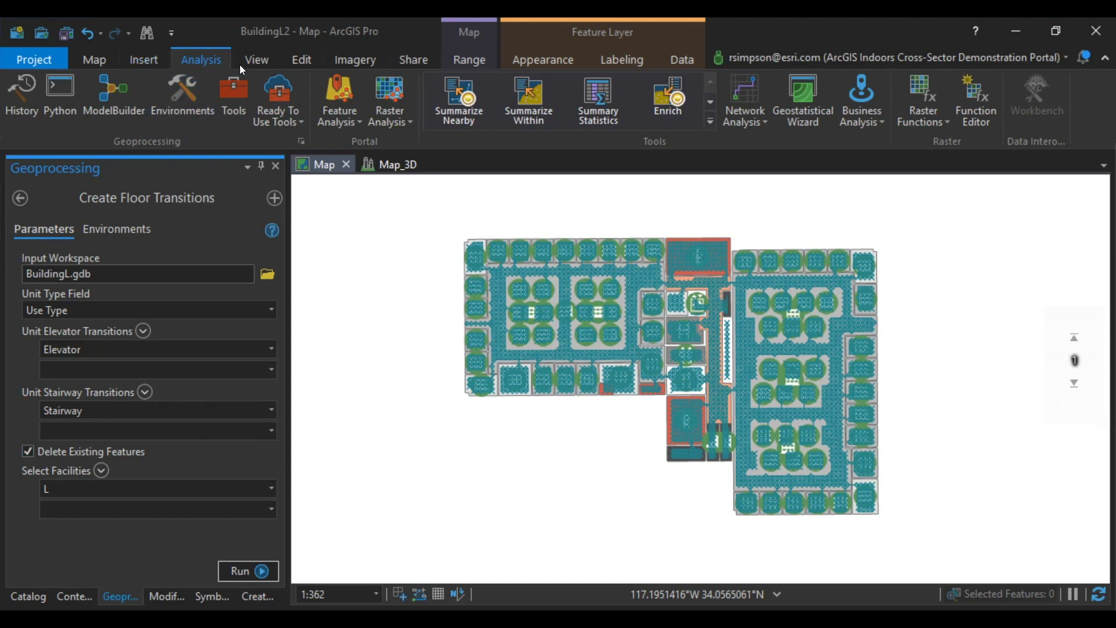
Step: Switch to the Map_3D local scene and add the PrelimTransitions feature class from the PrelimNetwork dataset of BuildingL.gdb
{"action": "left_click", "coordinate": [258, 63]}
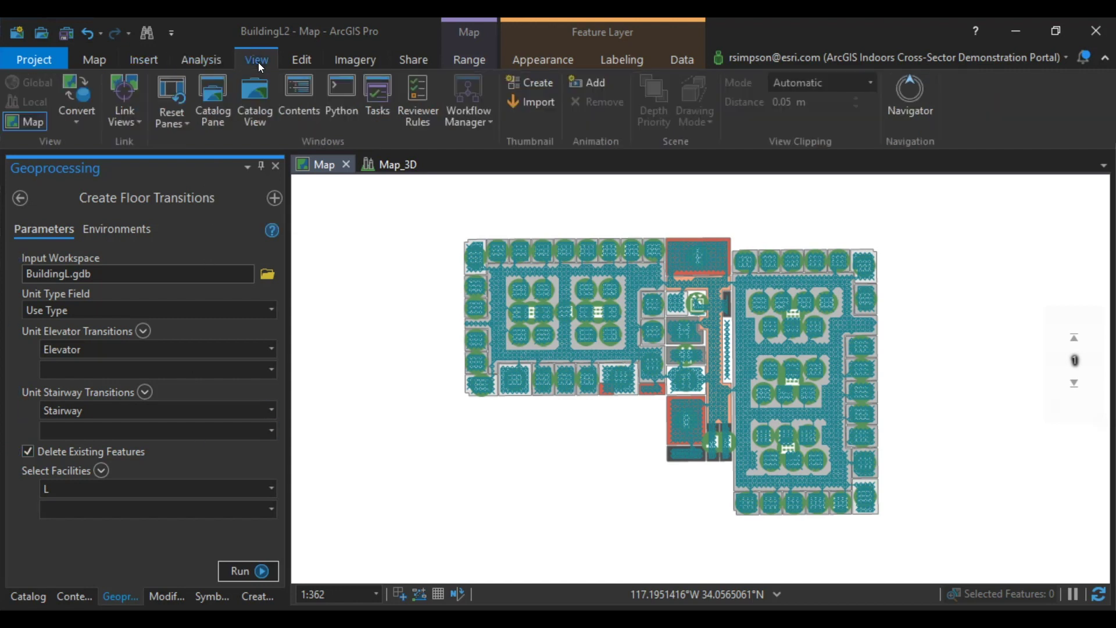
{"action": "left_click", "coordinate": [75, 113]}
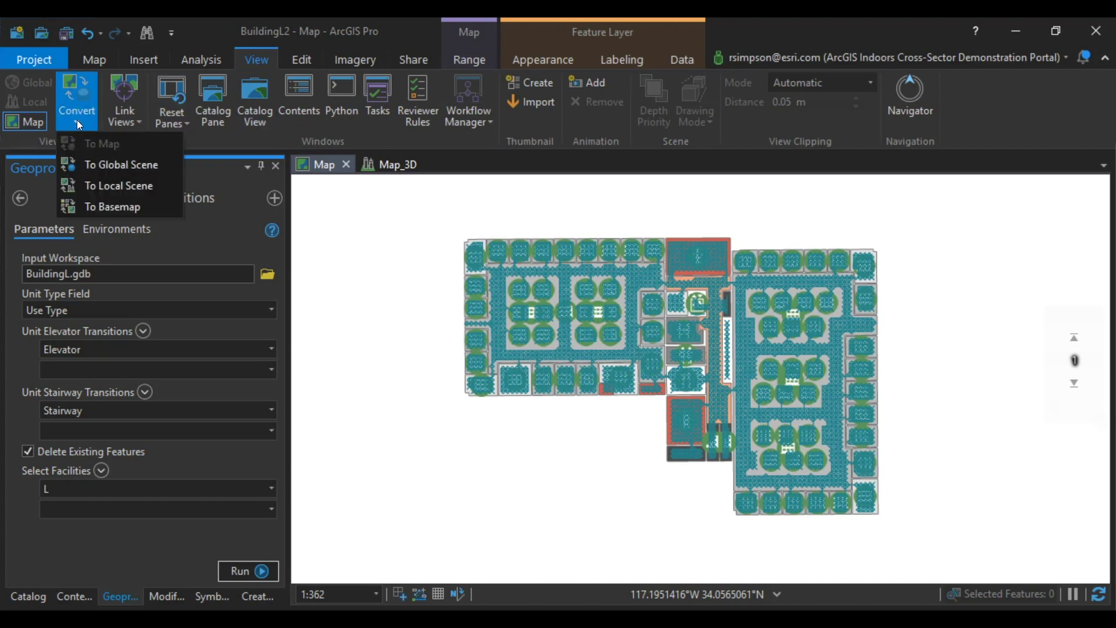
{"action": "left_click", "coordinate": [119, 184]}
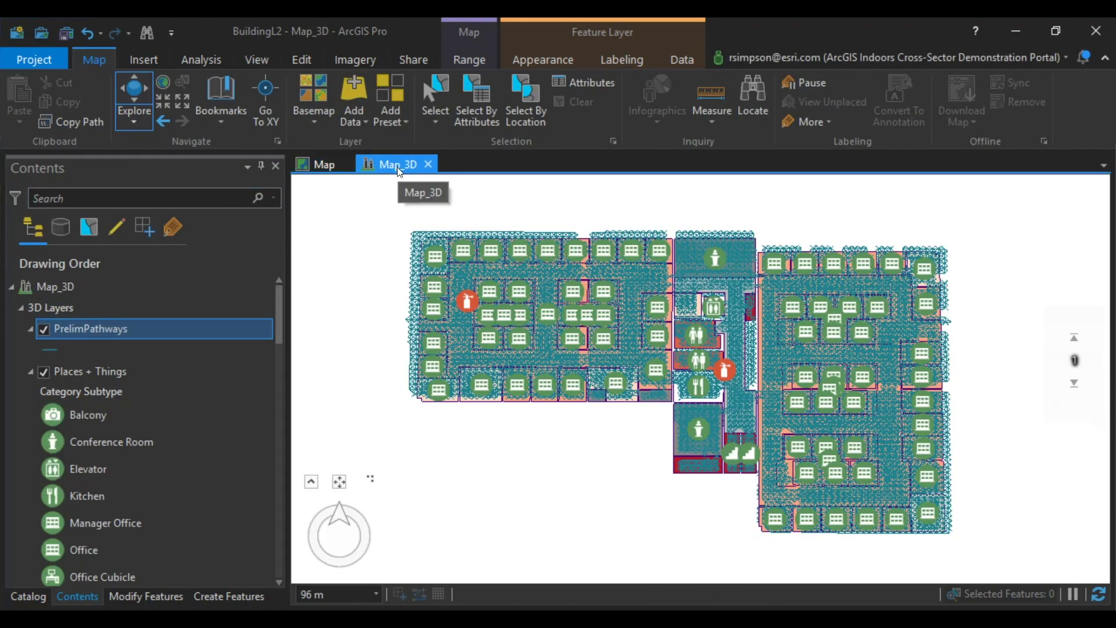
{"action": "scroll", "coordinate": [281, 322], "scroll_direction": "down", "scroll_amount": 1}
{"action": "left_click_drag", "start_coordinate": [280, 322], "coordinate": [253, 299]}
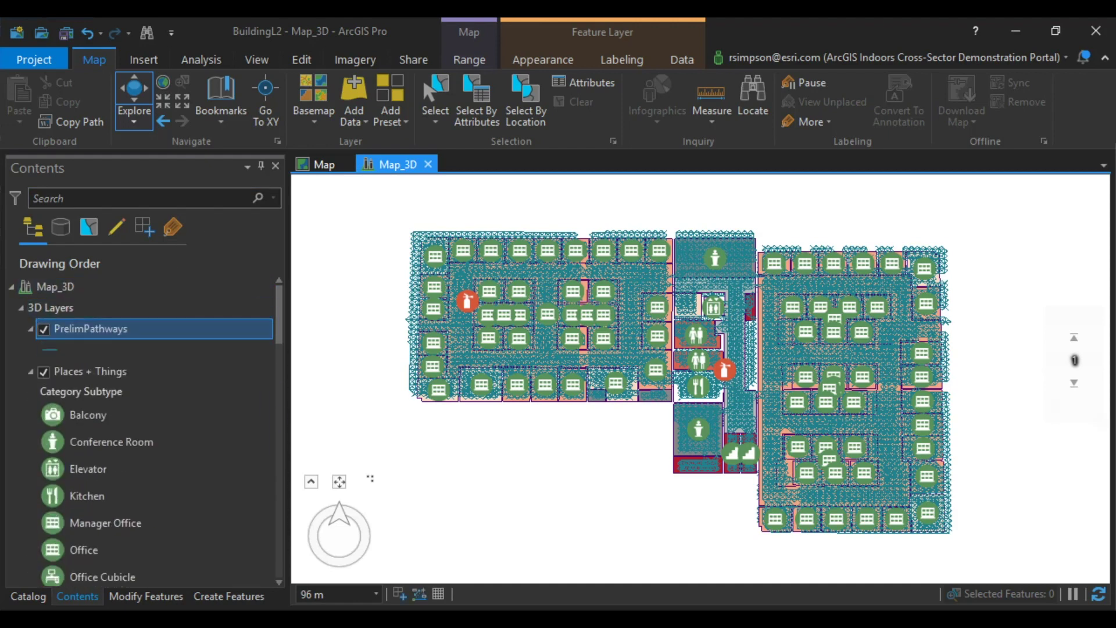
{"action": "left_click", "coordinate": [28, 596]}
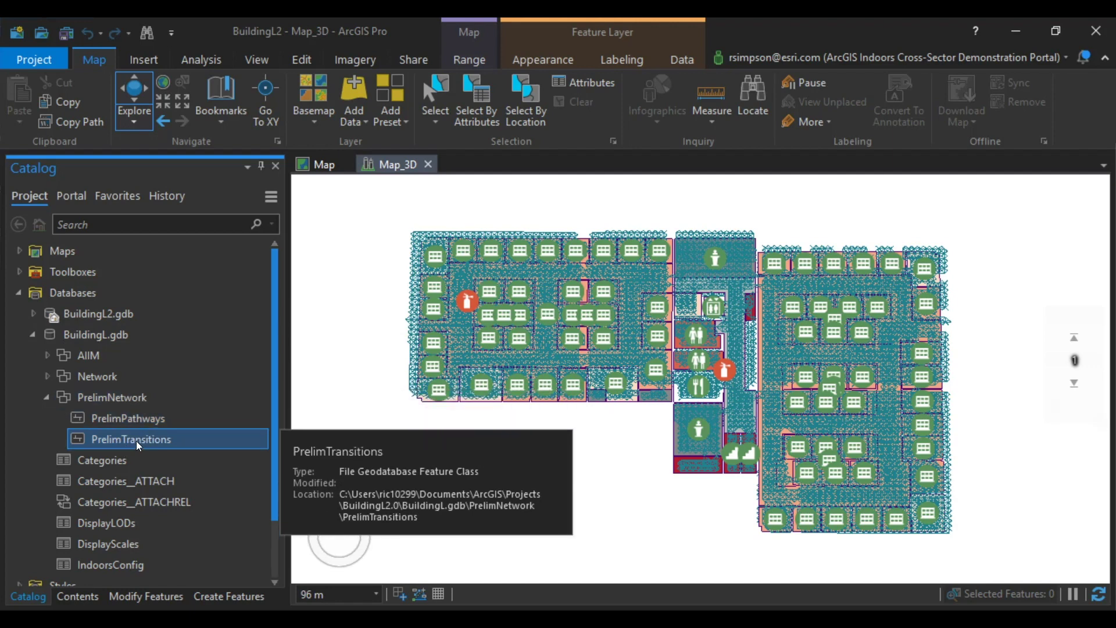
{"action": "left_click_drag", "start_coordinate": [137, 442], "coordinate": [506, 439]}
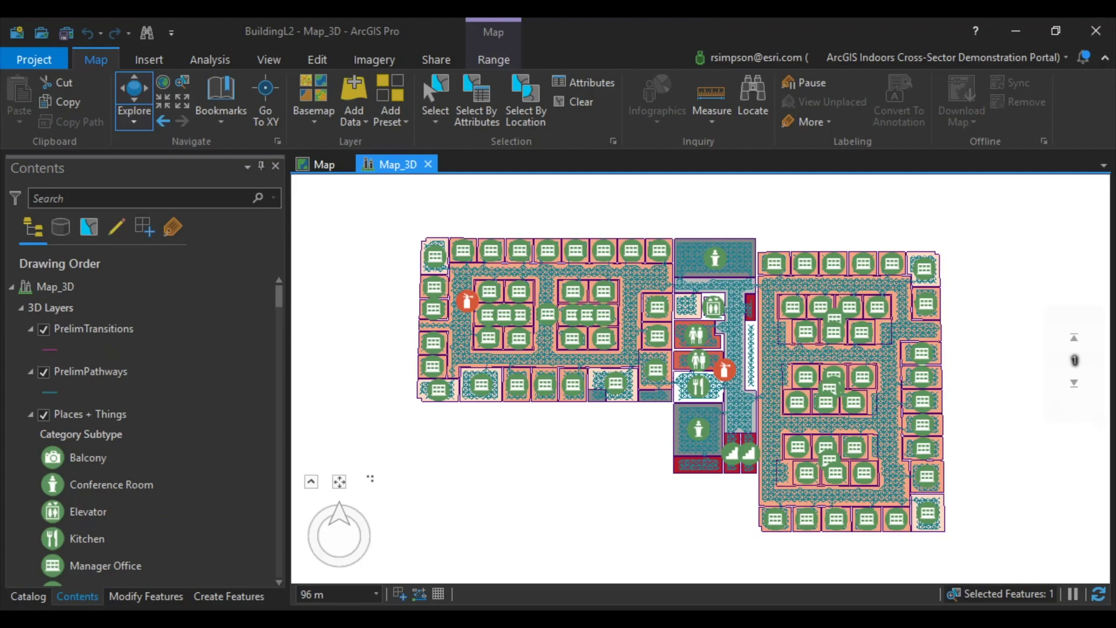
Step: Set the scene's floor filter to vertical order 0 and start editing the vertices of the selected stairway transition
{"action": "mouse_move", "coordinate": [1080, 363]}
{"action": "left_click", "coordinate": [1074, 384]}
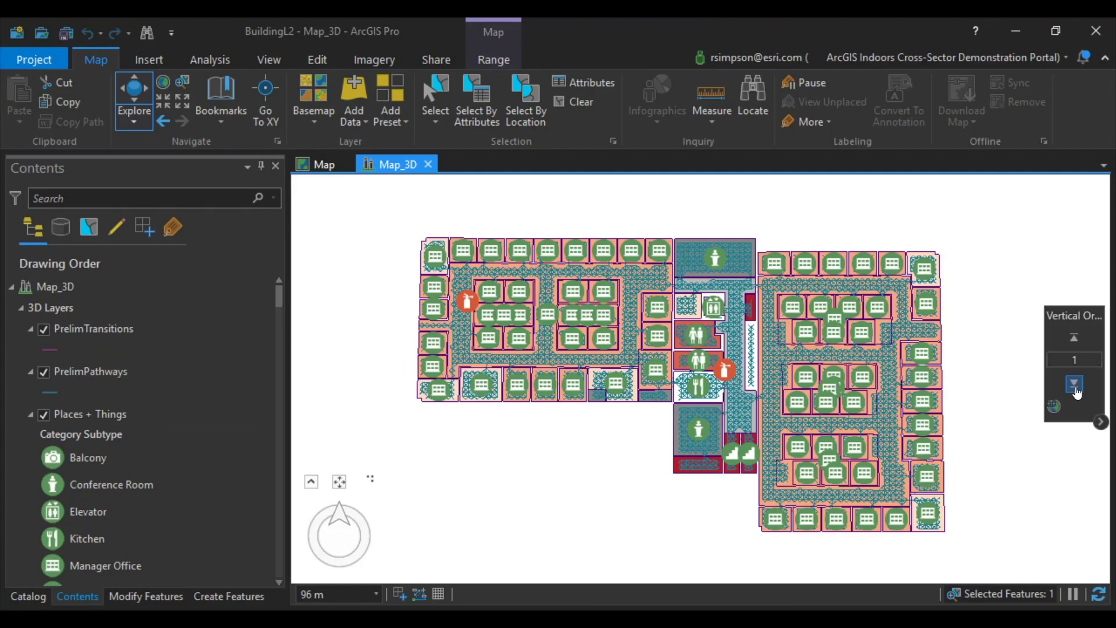
{"action": "scroll", "coordinate": [713, 458], "scroll_direction": "up", "scroll_amount": 5}
{"action": "middle_click_drag", "start_coordinate": [712, 458], "coordinate": [669, 436]}
{"action": "scroll", "coordinate": [668, 436], "scroll_direction": "up", "scroll_amount": 4}
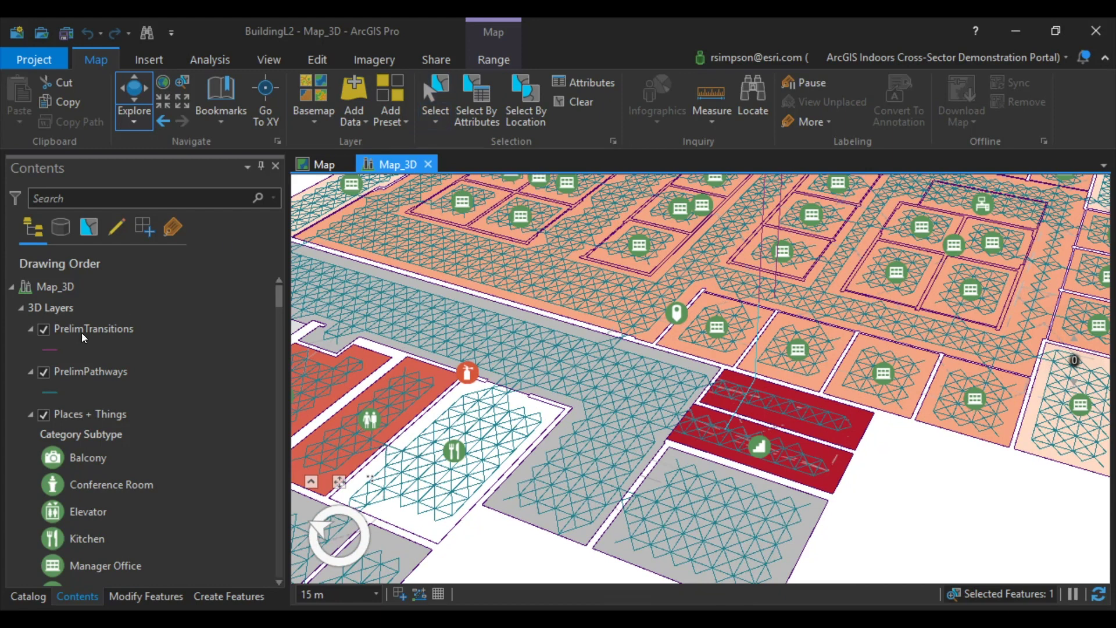
{"action": "left_click", "coordinate": [318, 62]}
{"action": "left_click", "coordinate": [419, 96]}
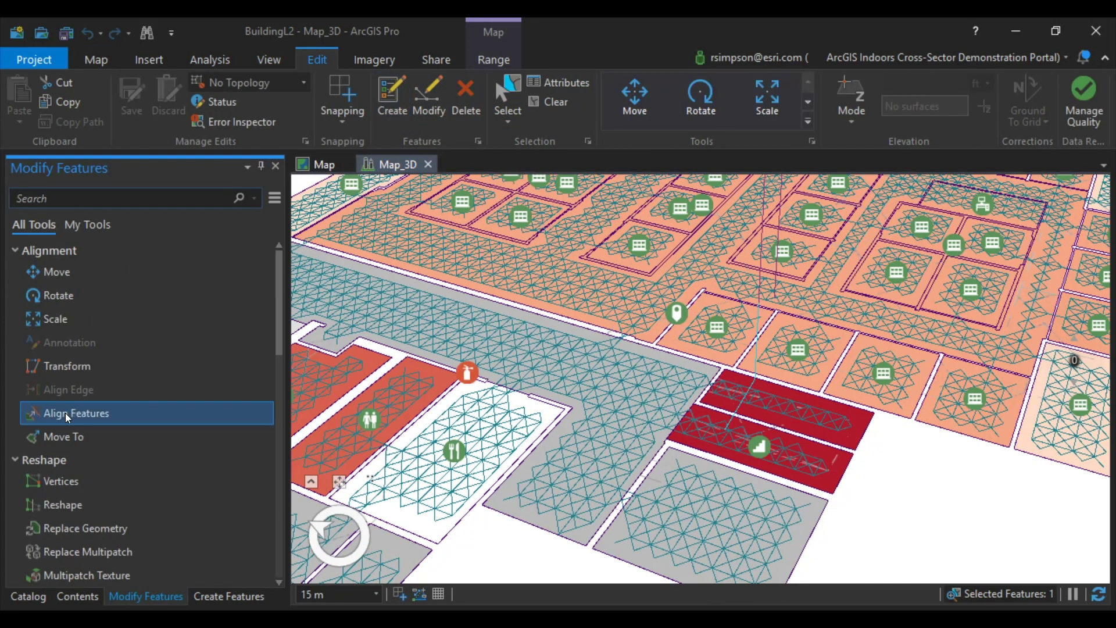
{"action": "left_click", "coordinate": [58, 481]}
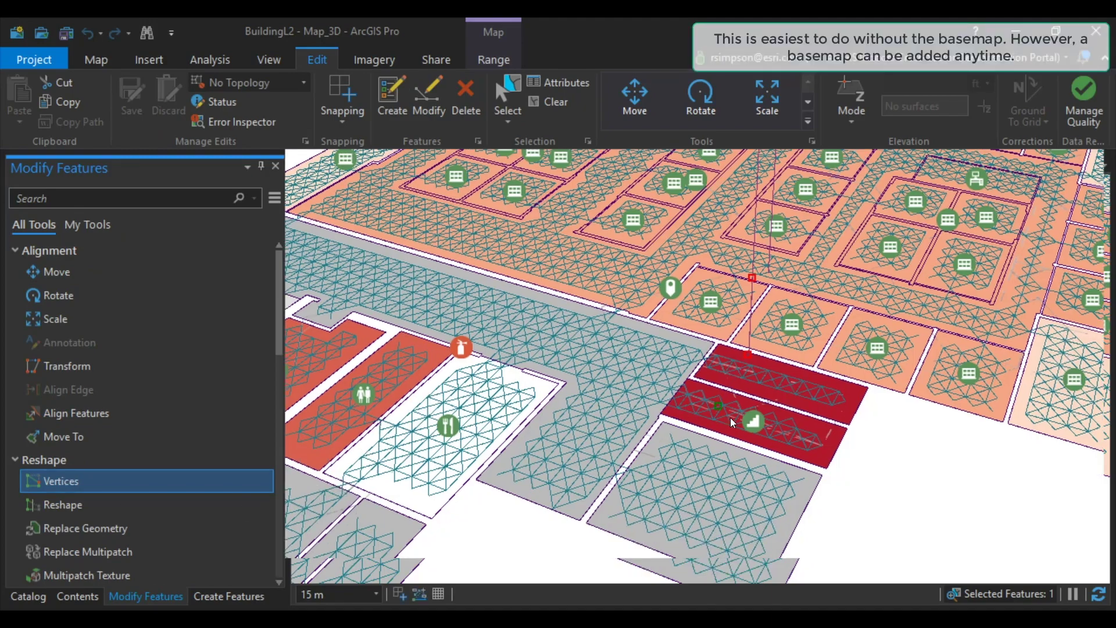
Step: Turn on snapping and snap the transition's lowest vertex to the PrelimPathways endpoint at the stairwell's entrance on the ground floor
{"action": "scroll", "coordinate": [727, 434], "scroll_direction": "up", "scroll_amount": 2}
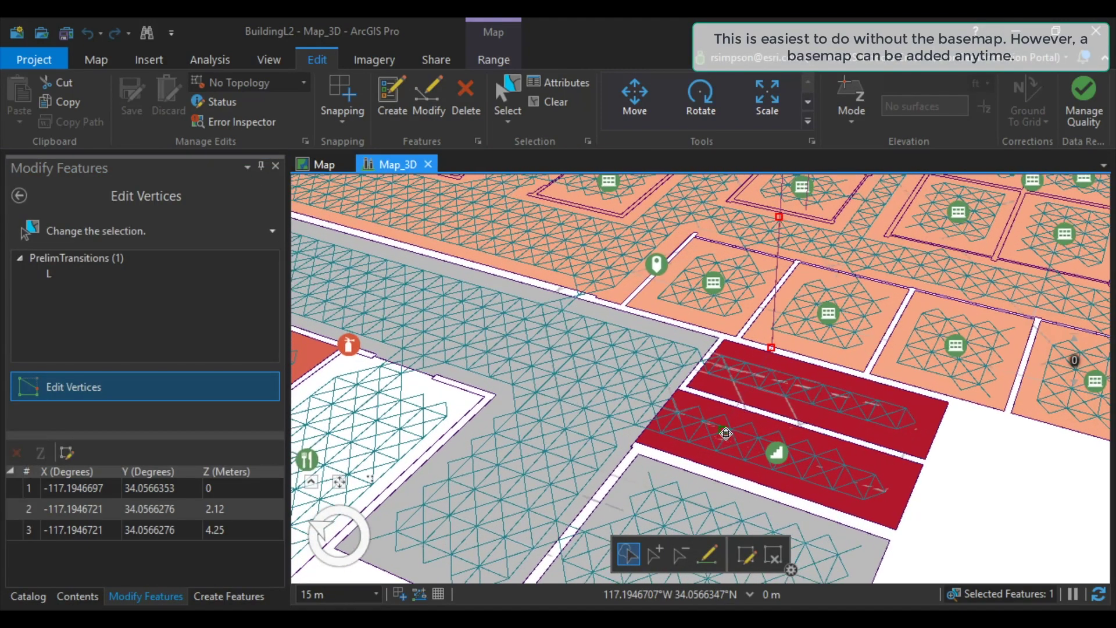
{"action": "left_click", "coordinate": [342, 90]}
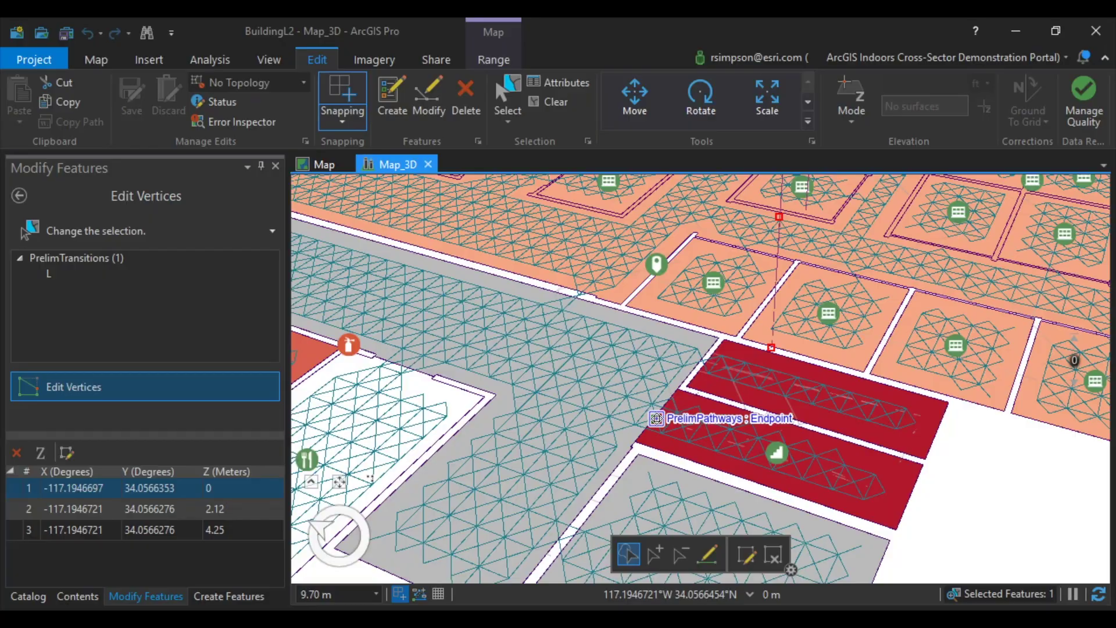
{"action": "left_click", "coordinate": [656, 418]}
Step: Reposition the transition's middle vertex and, on the floor above, snap its top vertex to the pathways at the adjacent stairwell's entrance
{"action": "scroll", "coordinate": [860, 389], "scroll_direction": "down", "scroll_amount": 2}
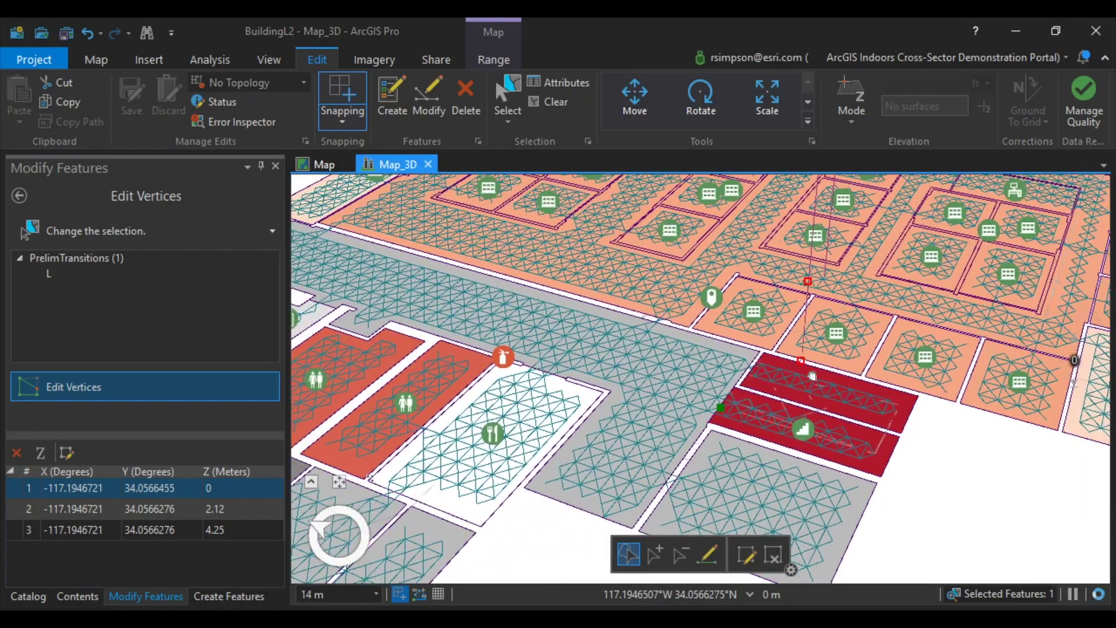
{"action": "middle_click_drag", "start_coordinate": [812, 376], "coordinate": [941, 372]}
{"action": "middle_click_drag", "start_coordinate": [1035, 323], "coordinate": [772, 359]}
{"action": "left_click", "coordinate": [809, 324]}
{"action": "left_click", "coordinate": [771, 358]}
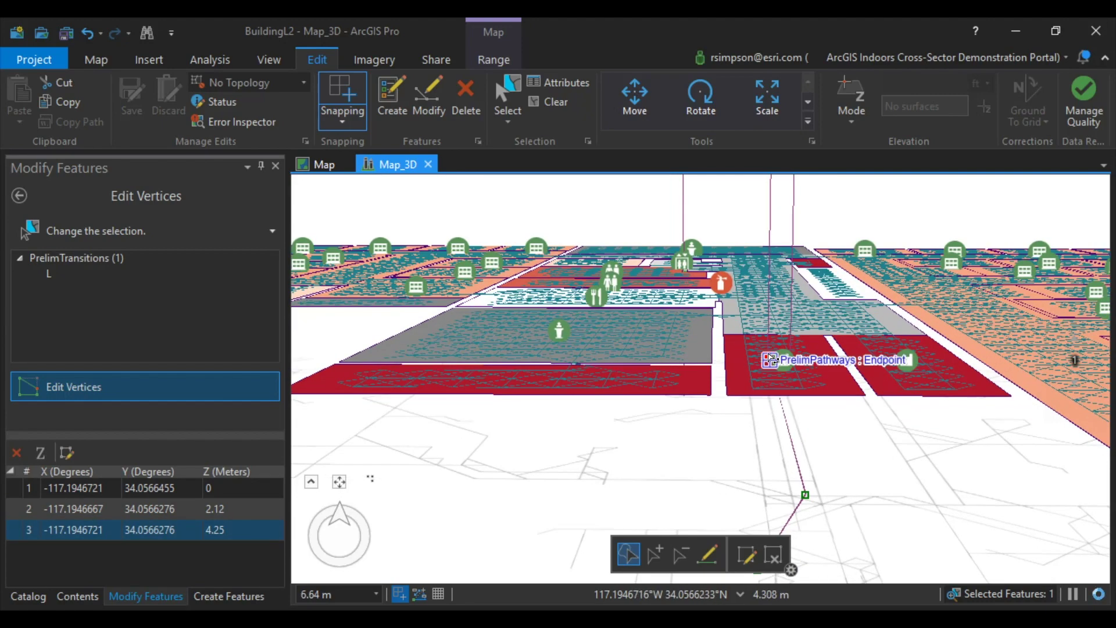
{"action": "scroll", "coordinate": [772, 358], "scroll_direction": "up", "scroll_amount": 1}
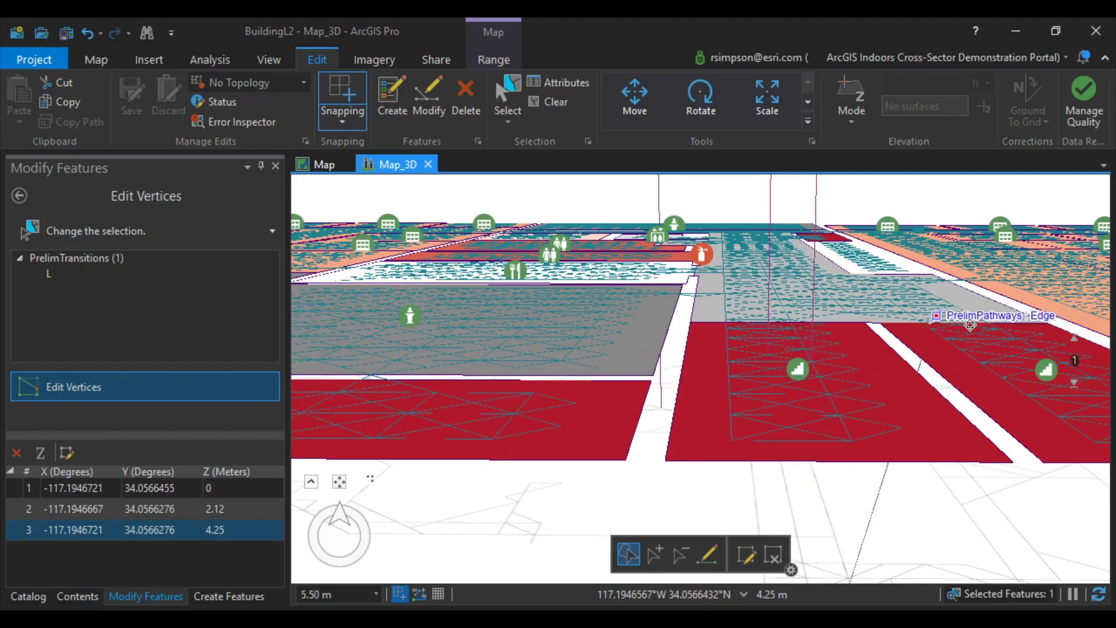
{"action": "left_click_drag", "start_coordinate": [969, 325], "coordinate": [970, 326]}
{"action": "middle_click_drag", "start_coordinate": [970, 325], "coordinate": [884, 558]}
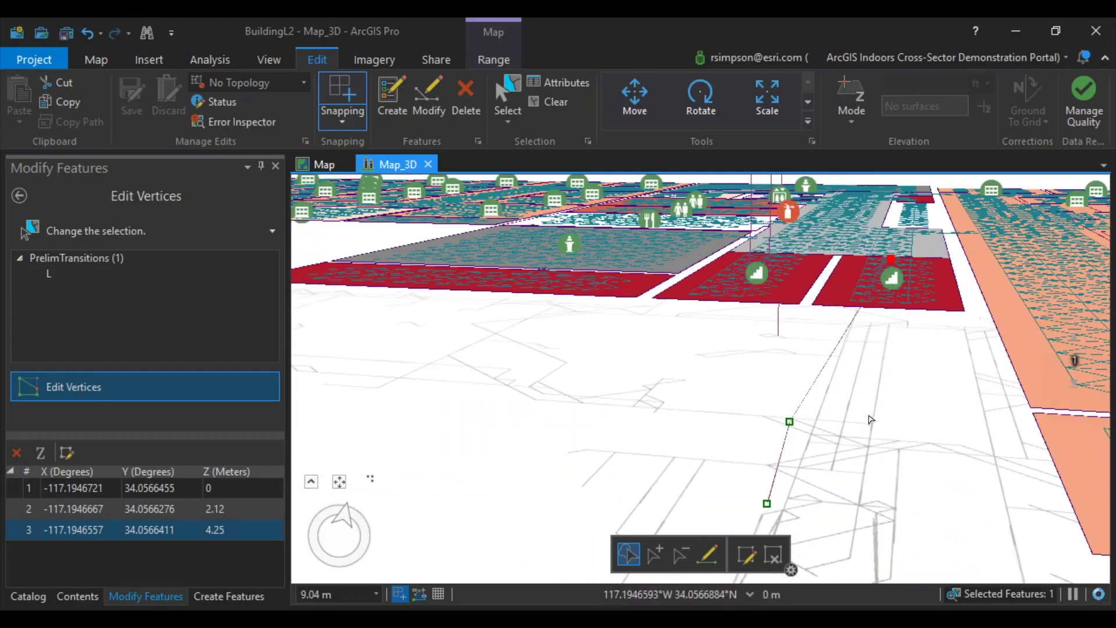
Step: Add a vertex to the transition's upper segment, set its Z to 2.12 m and move it across the landing beneath the adjacent stairwell
{"action": "left_click", "coordinate": [656, 558]}
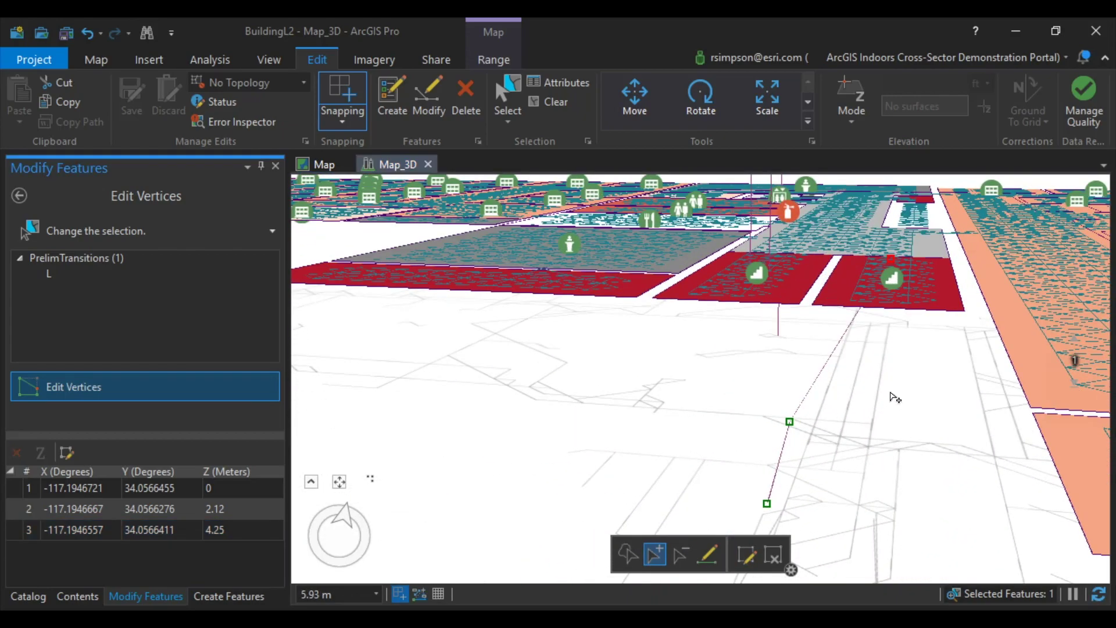
{"action": "left_click", "coordinate": [801, 404]}
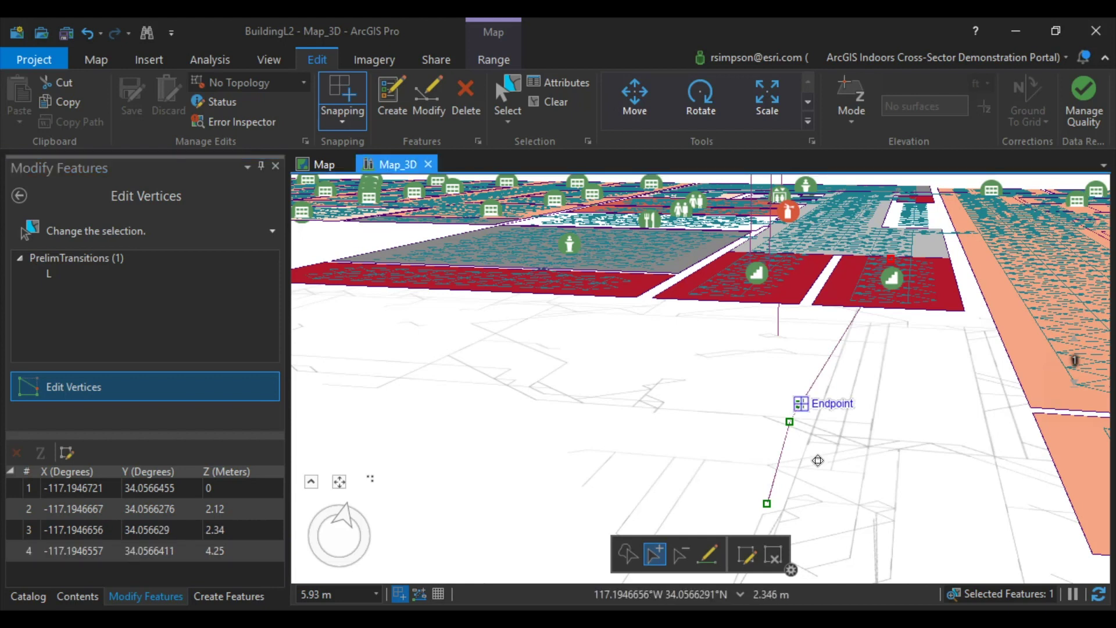
{"action": "left_click", "coordinate": [238, 530]}
{"action": "left_click", "coordinate": [242, 529]}
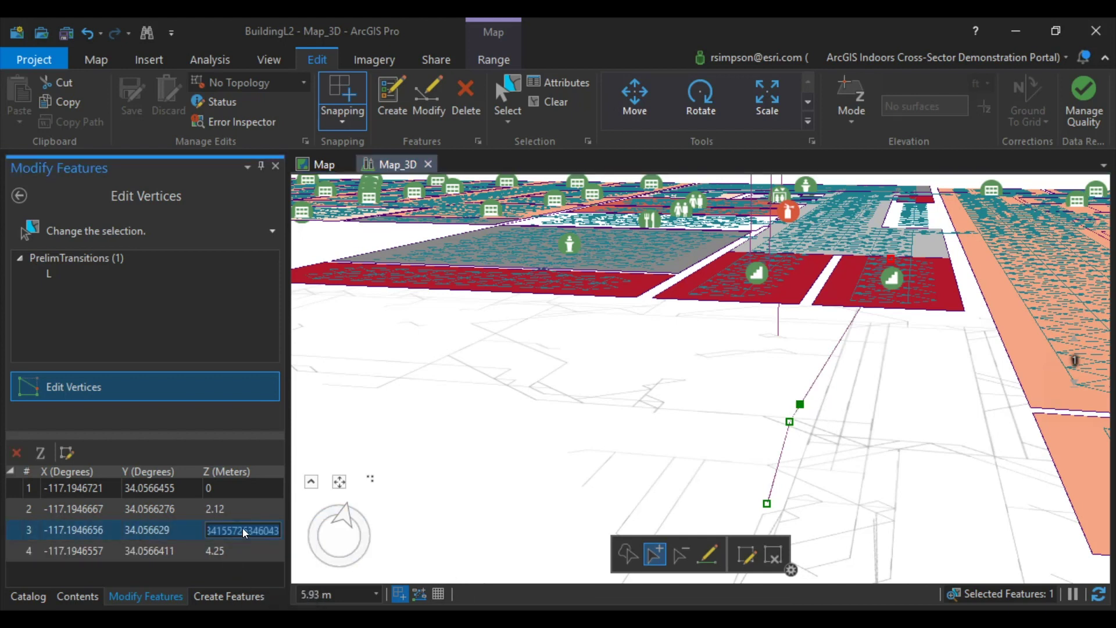
{"action": "type", "text": "2.12"}
{"action": "key", "text": "Return"}
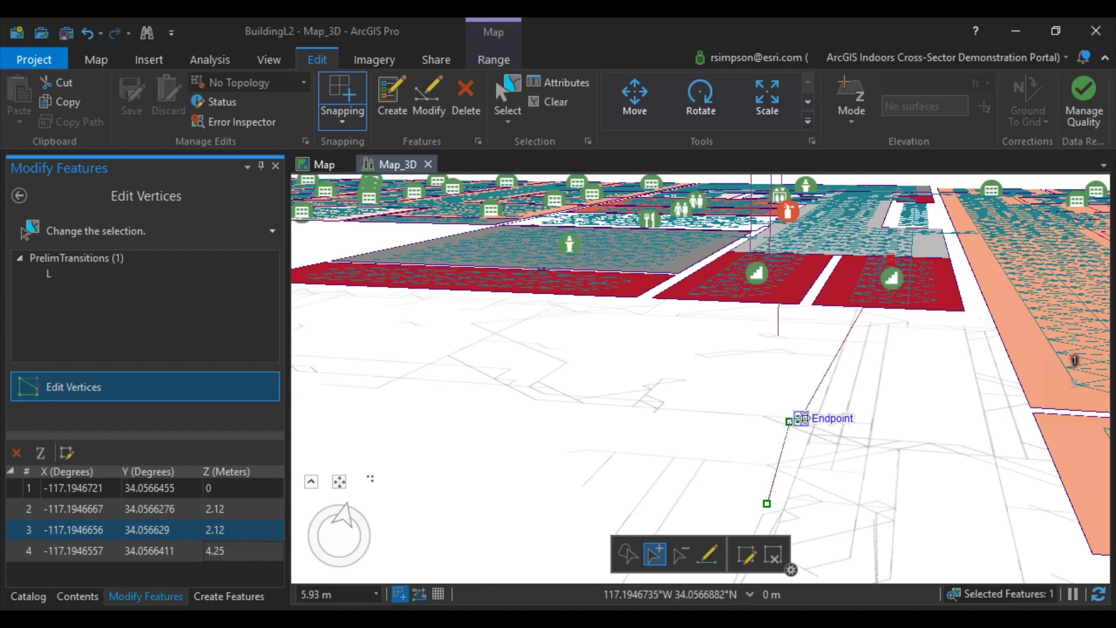
{"action": "left_click_drag", "start_coordinate": [804, 418], "coordinate": [875, 430]}
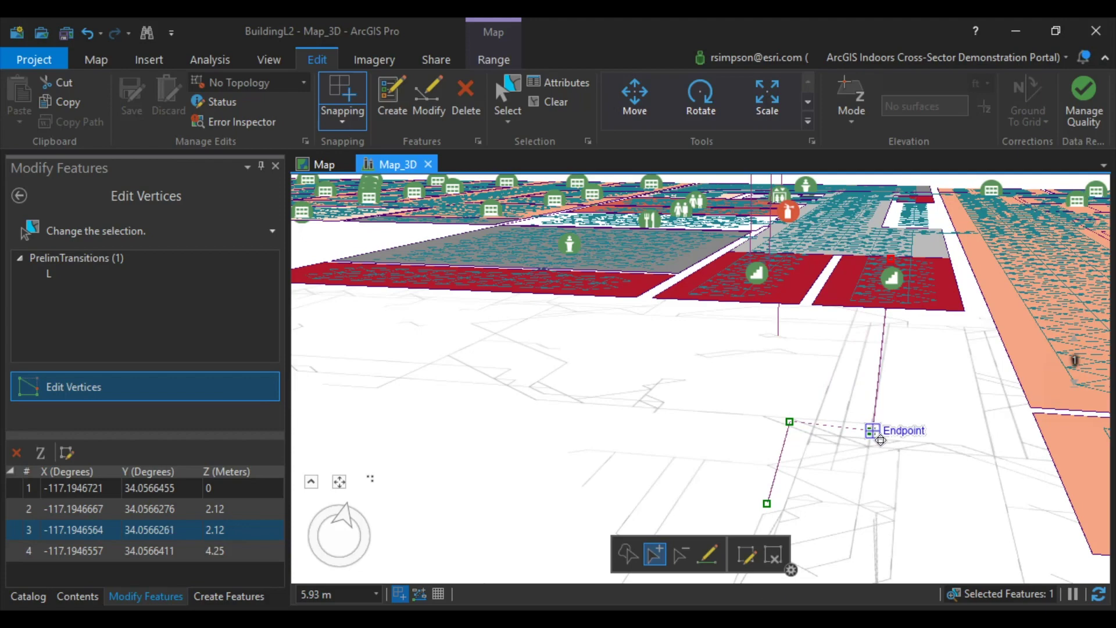
Step: Select both 2.12 m landing vertices of the stairway transition and move them together closer to the stairwell's pathway connections
{"action": "scroll", "coordinate": [884, 449], "scroll_direction": "up", "scroll_amount": 5}
{"action": "scroll", "coordinate": [884, 451], "scroll_direction": "down", "scroll_amount": 3}
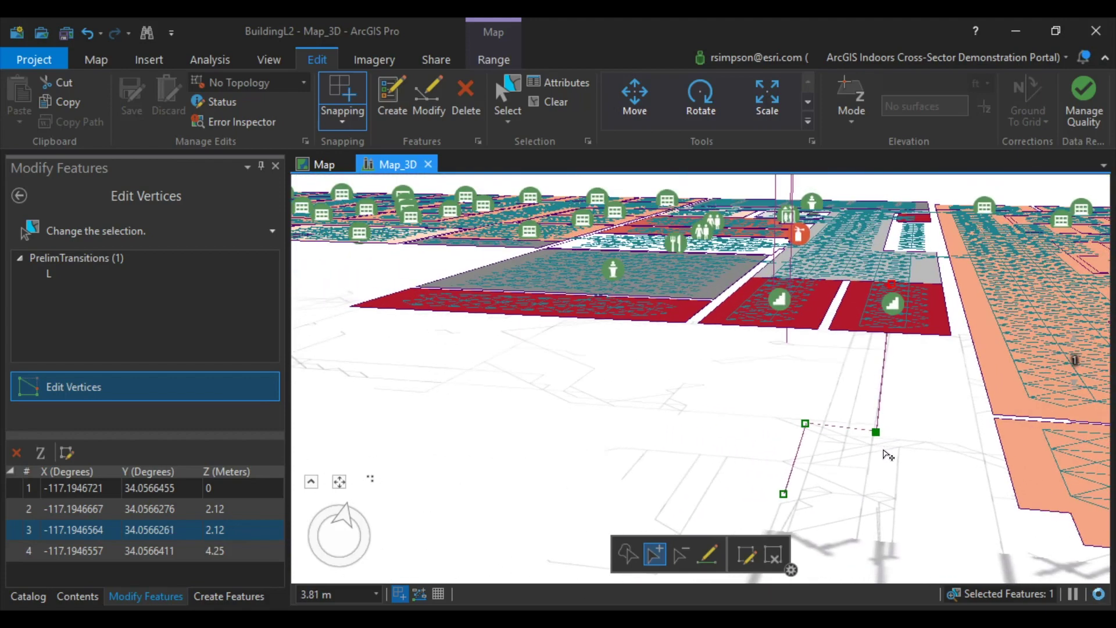
{"action": "middle_click_drag", "start_coordinate": [881, 471], "coordinate": [916, 459]}
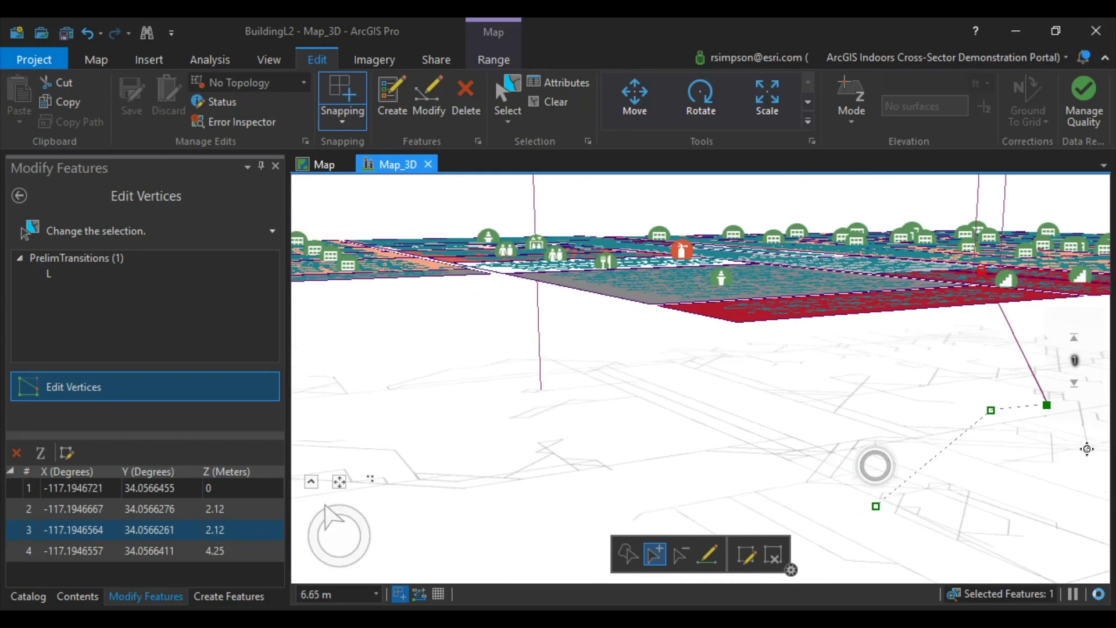
{"action": "middle_click_drag", "start_coordinate": [1087, 449], "coordinate": [779, 400]}
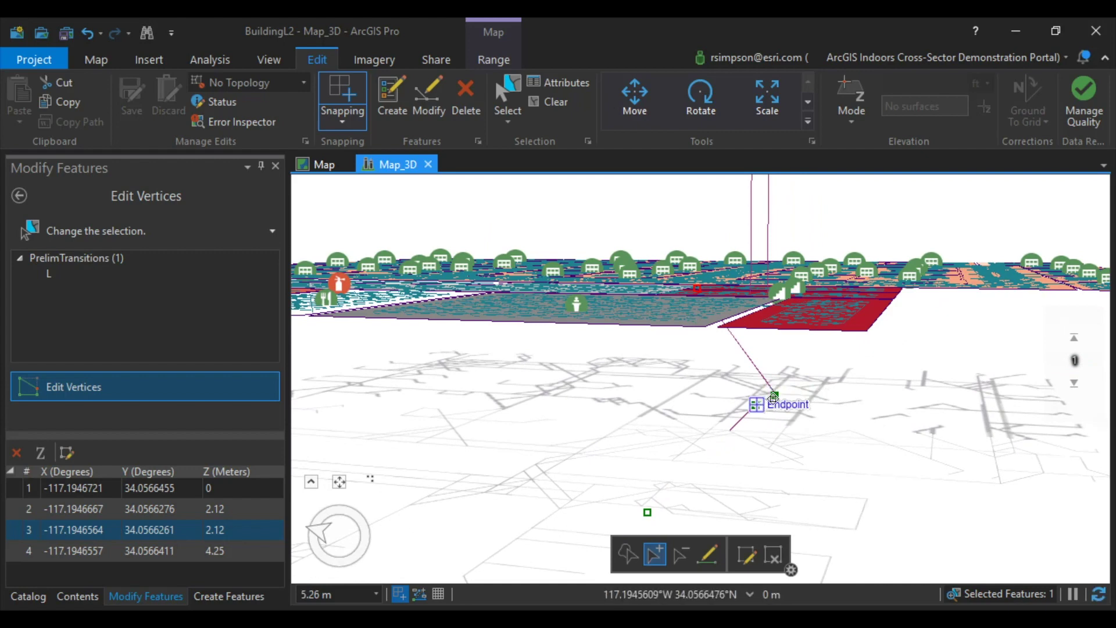
{"action": "middle_click_drag", "start_coordinate": [771, 402], "coordinate": [822, 426]}
{"action": "left_click", "coordinate": [819, 428], "text": "shift"}
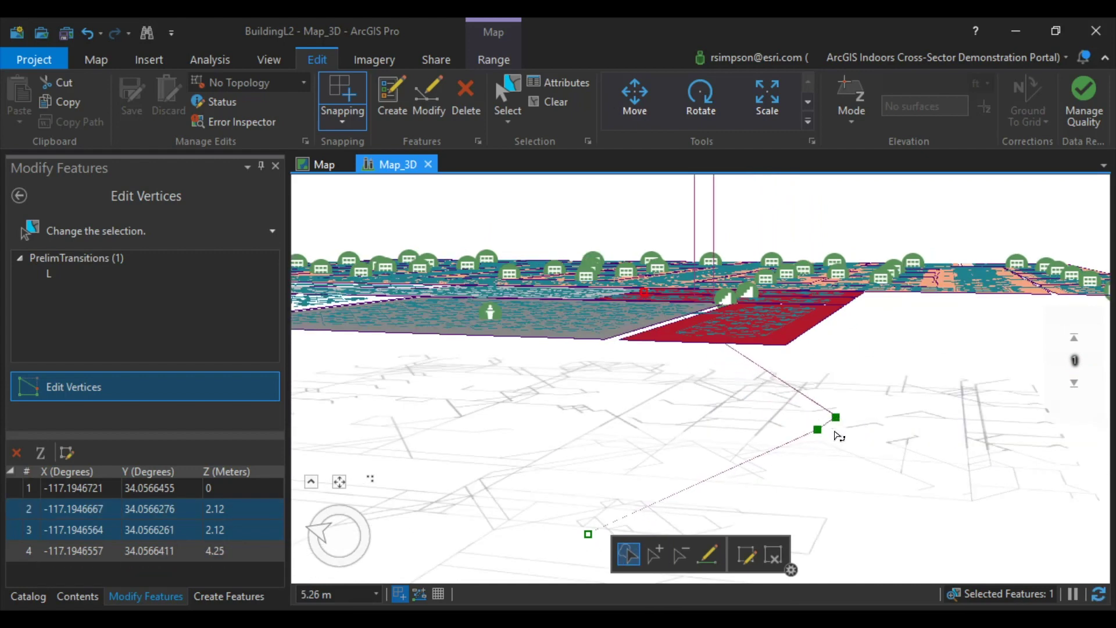
{"action": "scroll", "coordinate": [849, 468], "scroll_direction": "down", "scroll_amount": 2}
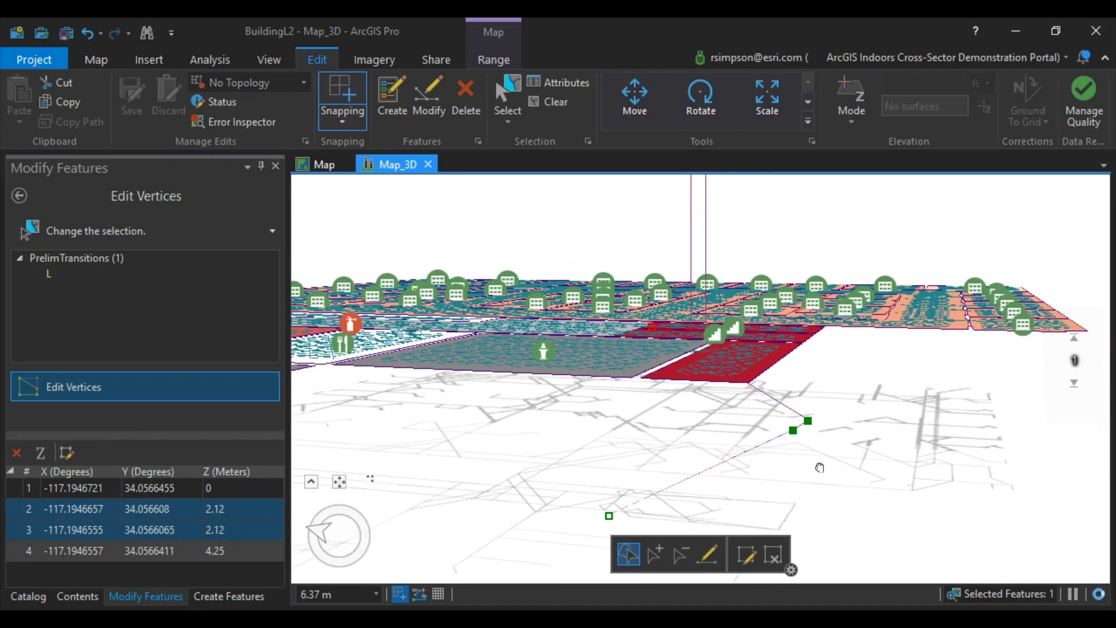
Step: Move the lower flight's landing vertex outward, turn off snapping, and shift the upper flight's landing vertex outward as well
{"action": "middle_click_drag", "start_coordinate": [817, 463], "coordinate": [518, 468]}
{"action": "scroll", "coordinate": [517, 468], "scroll_direction": "up", "scroll_amount": 2}
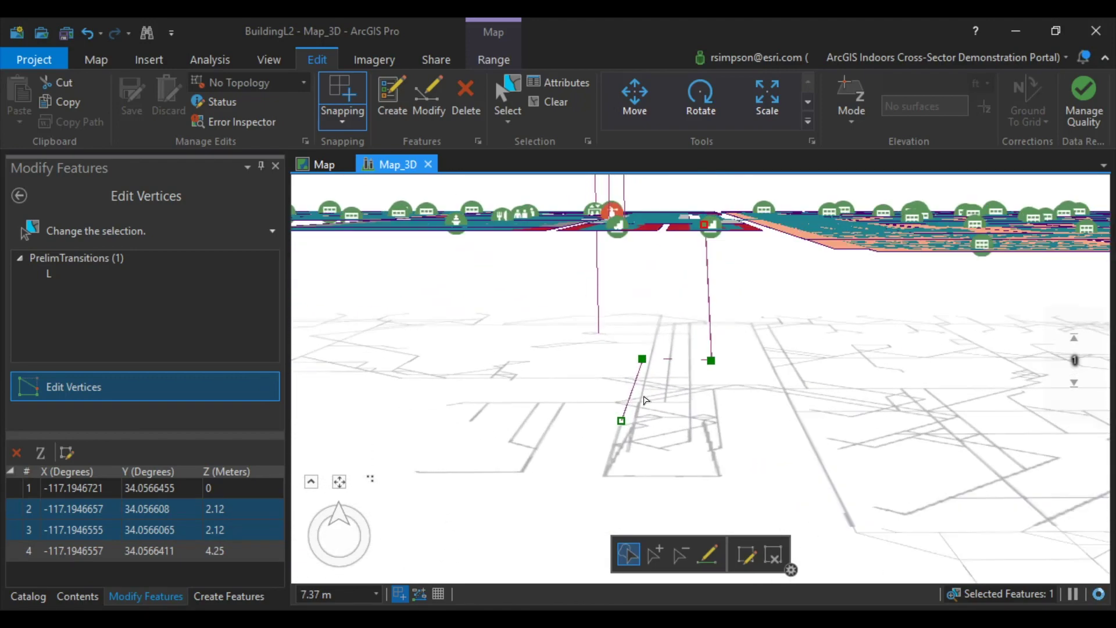
{"action": "key", "text": "F2"}
{"action": "left_click", "coordinate": [665, 365]}
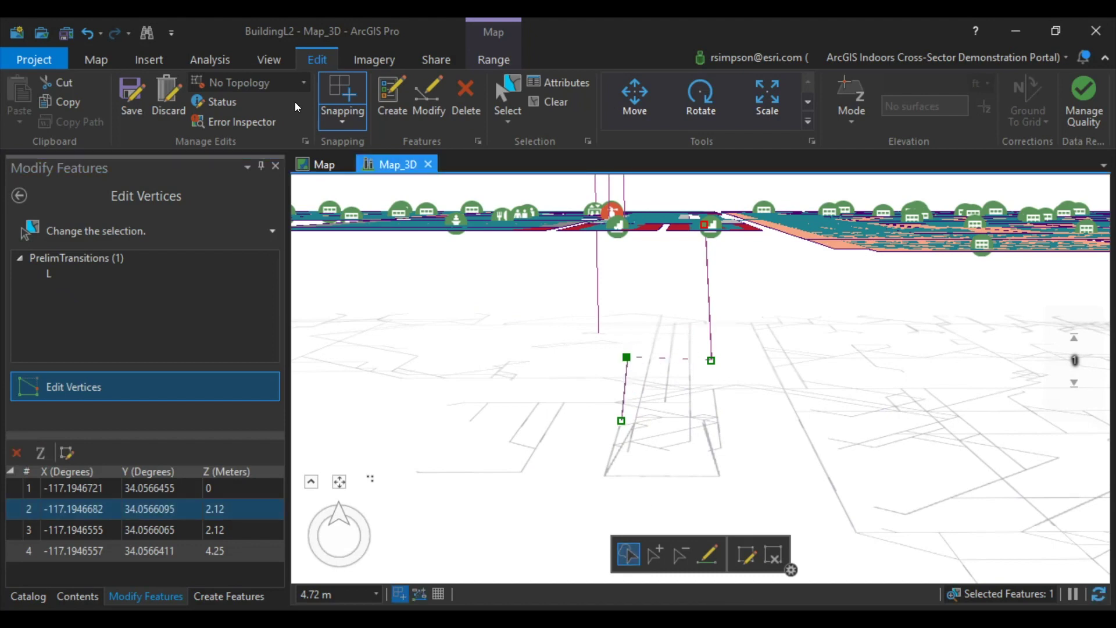
{"action": "left_click", "coordinate": [343, 96]}
{"action": "left_click_drag", "start_coordinate": [712, 361], "coordinate": [719, 359]}
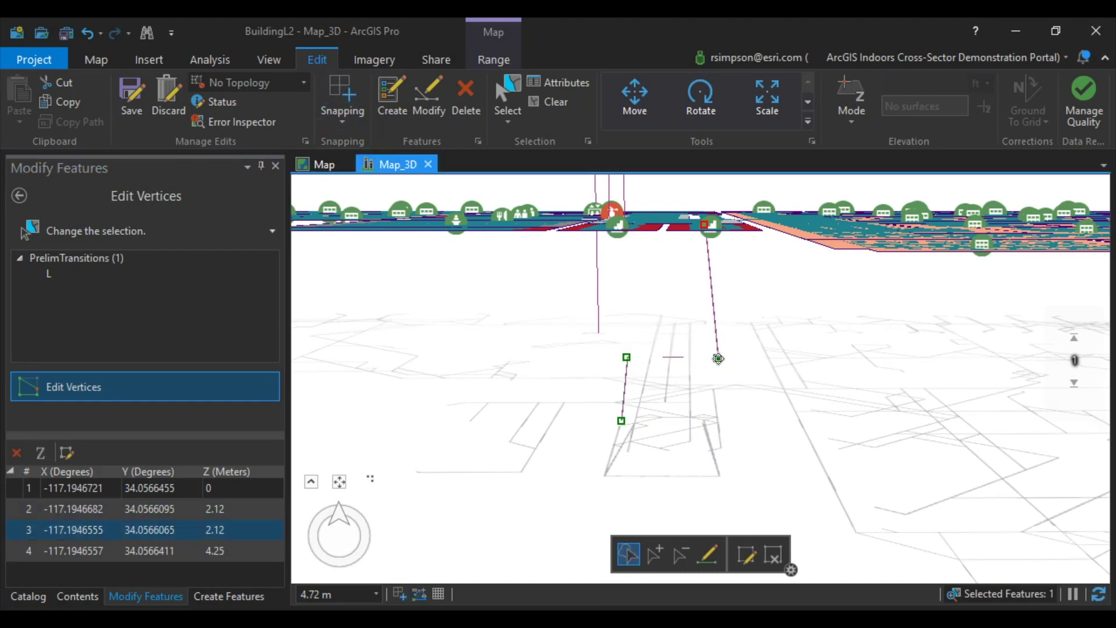
Step: Line up the lower flight's landing vertex with the other landing vertex, finish the transition's geometry and save the edits
{"action": "middle_click_drag", "start_coordinate": [718, 360], "coordinate": [846, 465]}
{"action": "left_click", "coordinate": [812, 437]}
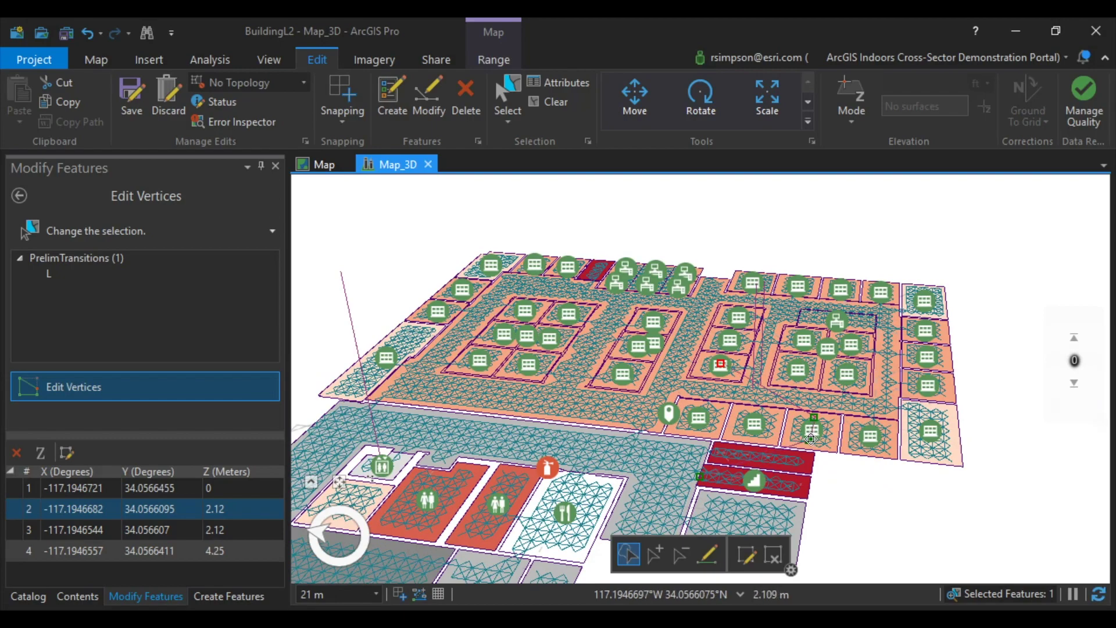
{"action": "left_click_drag", "start_coordinate": [812, 438], "coordinate": [812, 440]}
{"action": "middle_click_drag", "start_coordinate": [812, 440], "coordinate": [725, 562]}
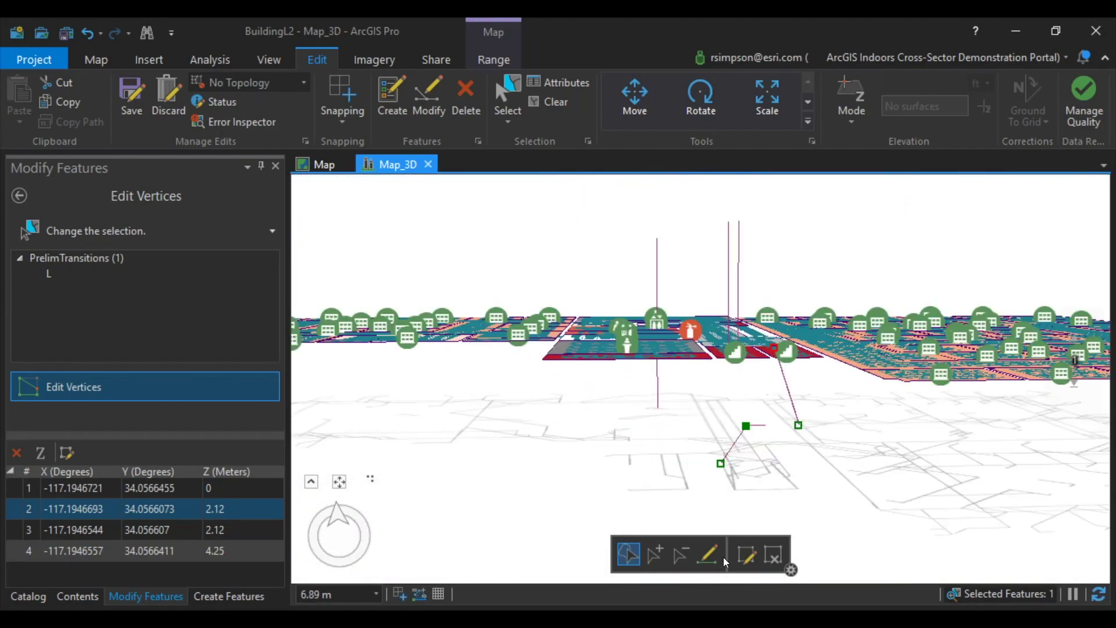
{"action": "left_click", "coordinate": [742, 560]}
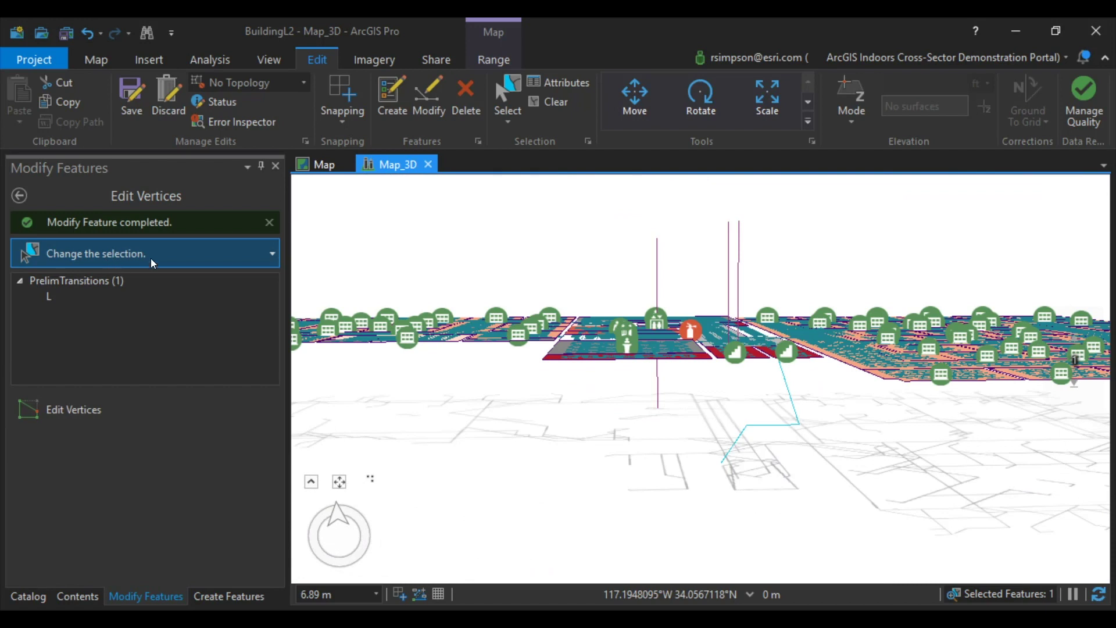
{"action": "left_click", "coordinate": [131, 112]}
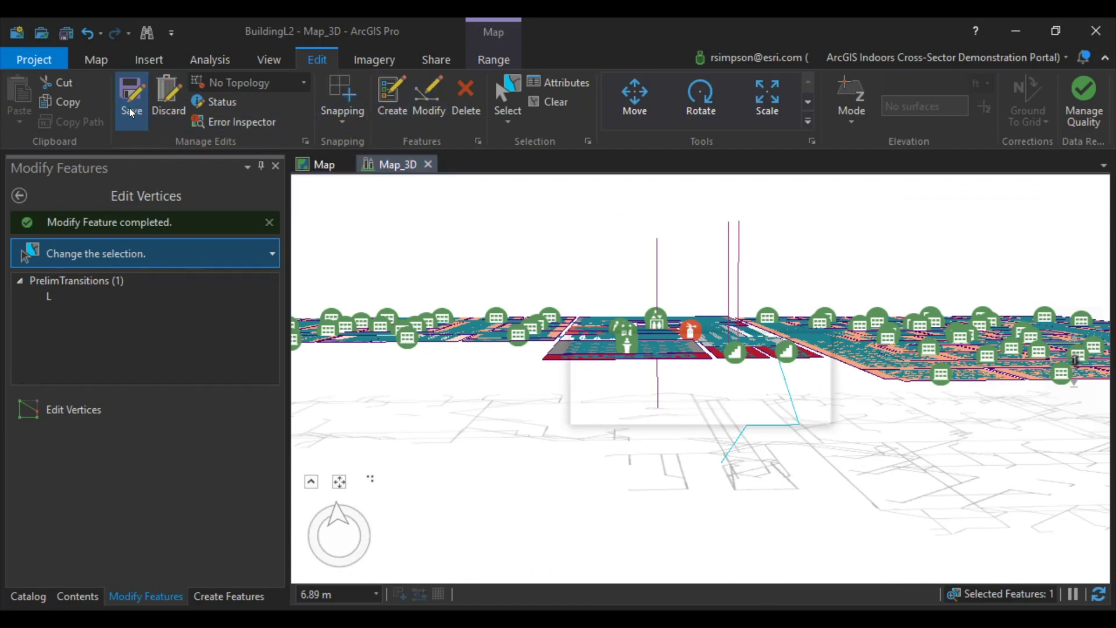
{"action": "left_click", "coordinate": [728, 404]}
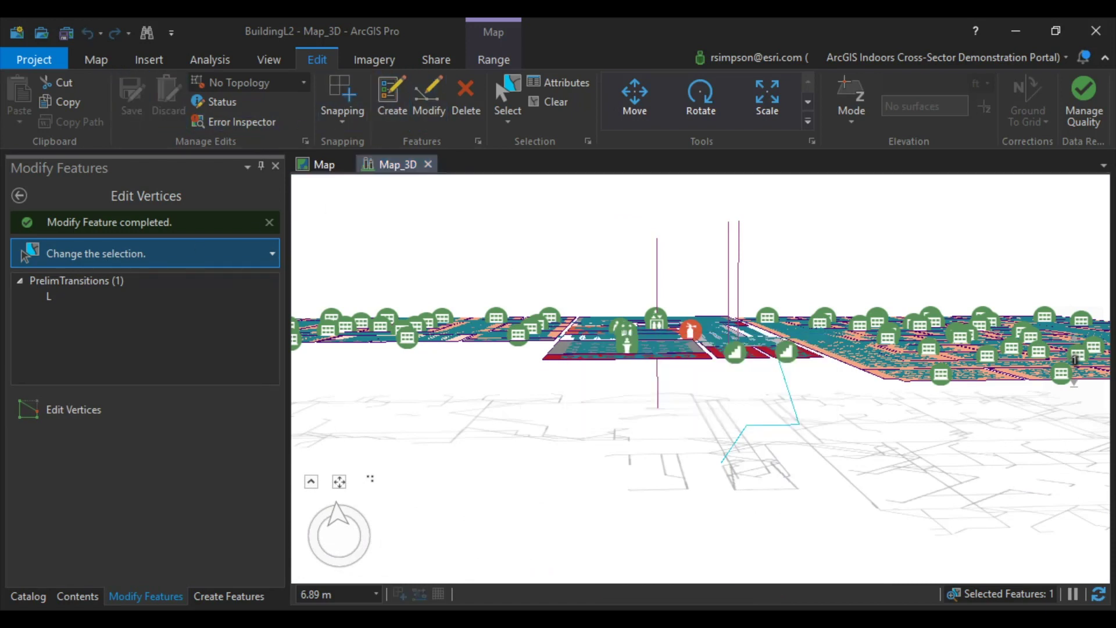
Step: Duplicate the selected stairway transition vertically once with a vertical offset of 4.5 m
{"action": "left_click", "coordinate": [422, 109]}
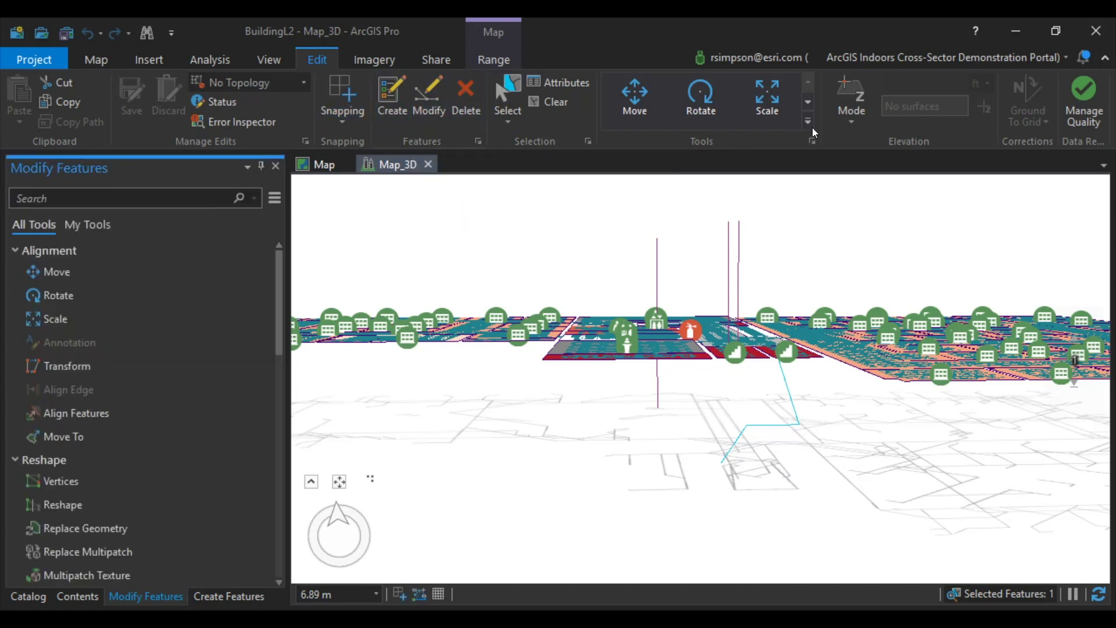
{"action": "left_click", "coordinate": [809, 103]}
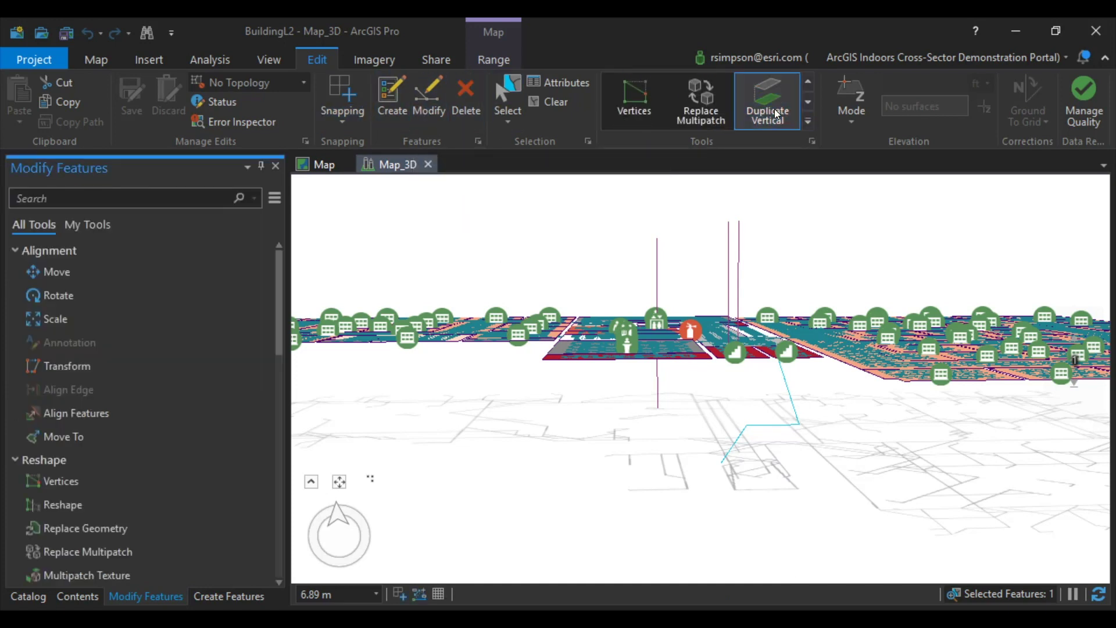
{"action": "left_click", "coordinate": [777, 113]}
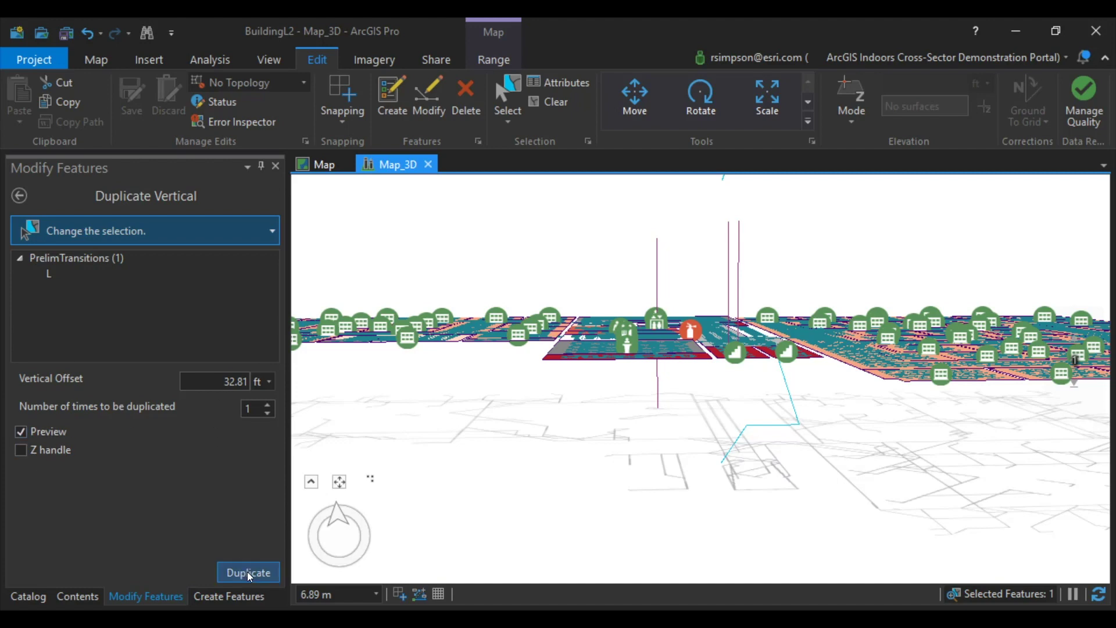
{"action": "scroll", "coordinate": [706, 388], "scroll_direction": "down", "scroll_amount": 2}
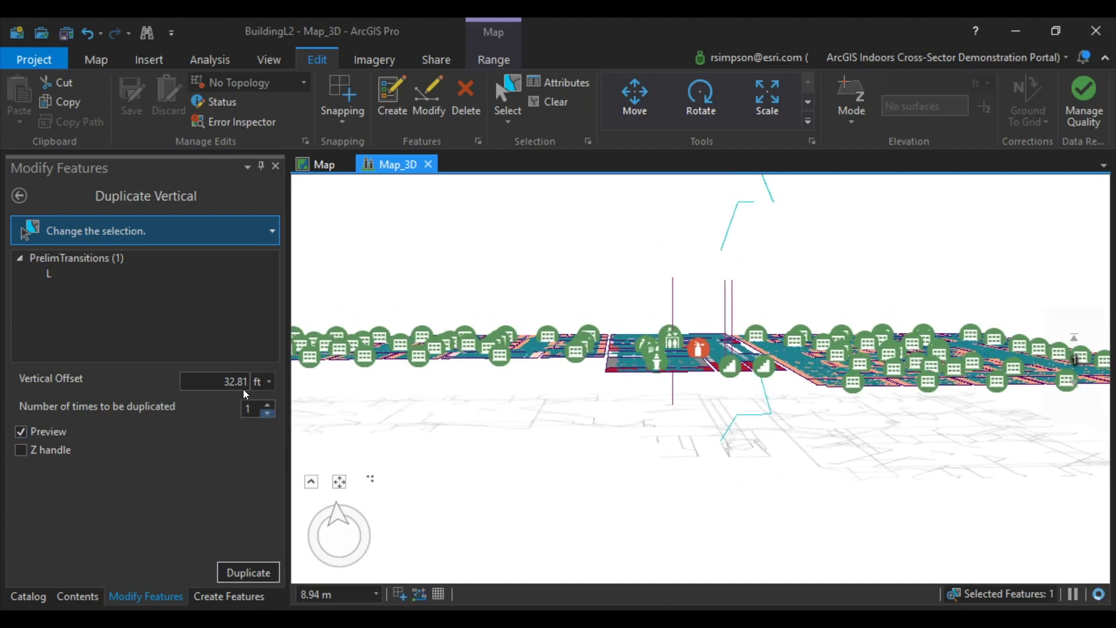
{"action": "left_click", "coordinate": [269, 382]}
{"action": "left_click", "coordinate": [266, 473]}
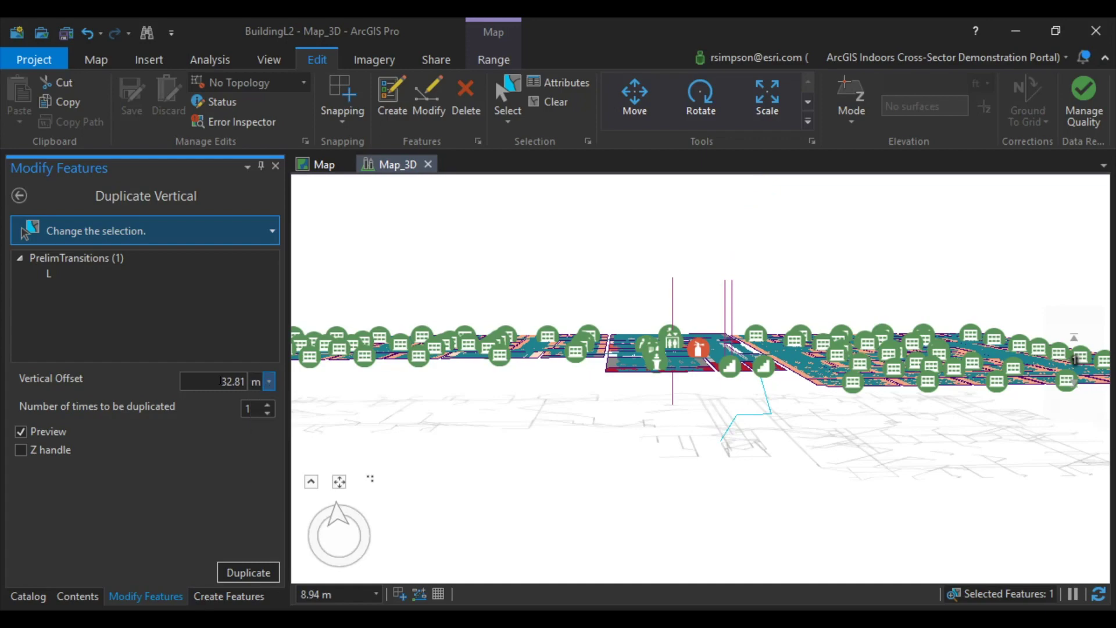
{"action": "type", "text": "4.5"}
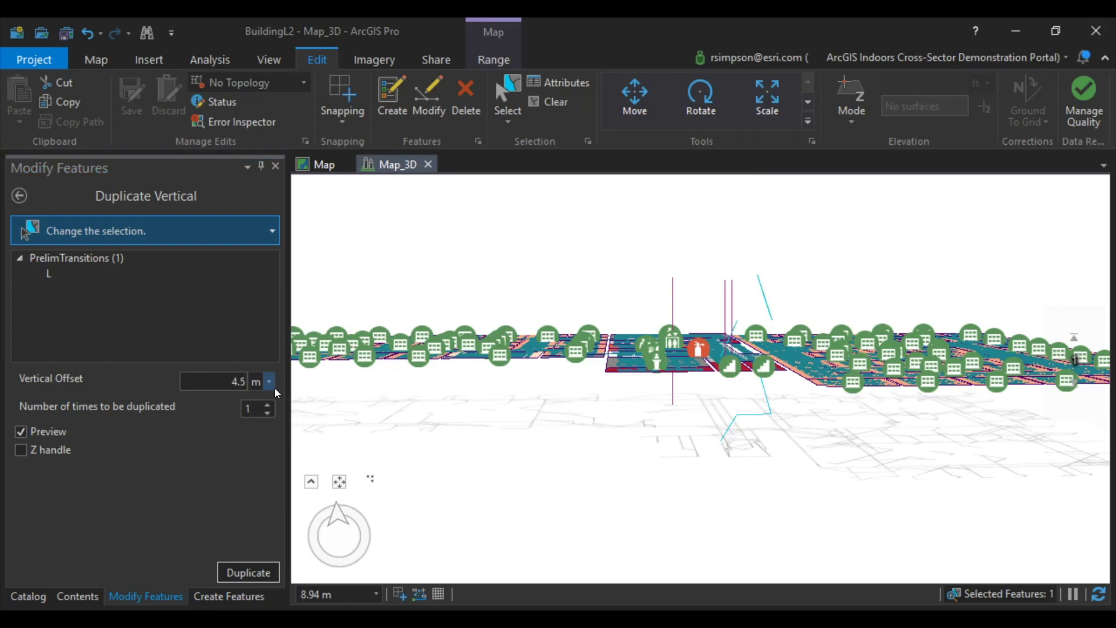
{"action": "scroll", "coordinate": [956, 395], "scroll_direction": "up", "scroll_amount": 2}
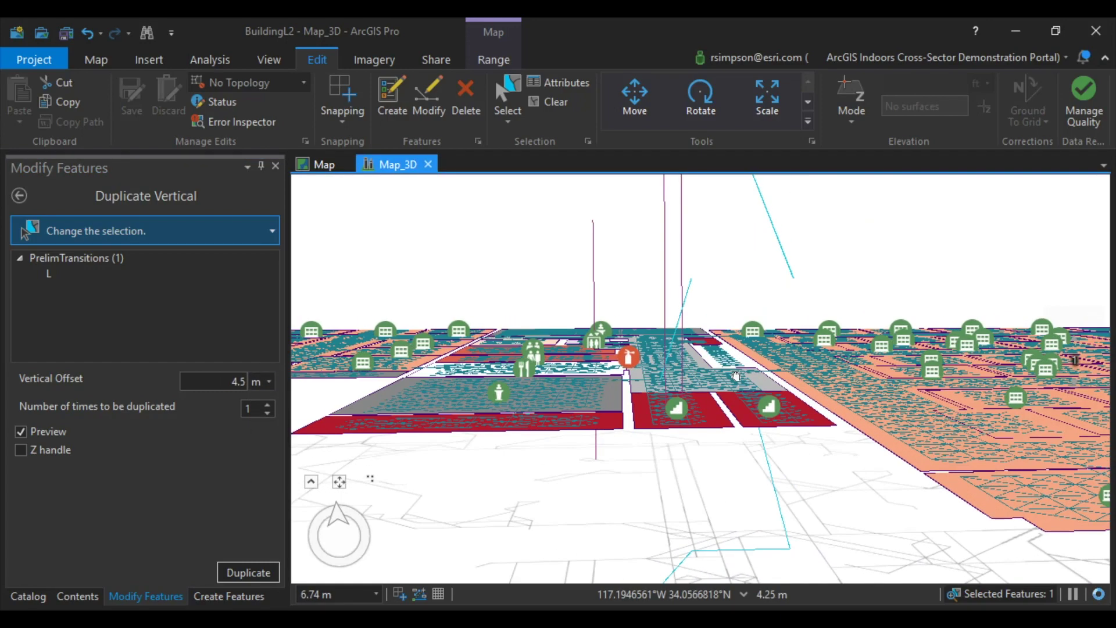
{"action": "middle_click_drag", "start_coordinate": [899, 377], "coordinate": [794, 418]}
{"action": "scroll", "coordinate": [795, 418], "scroll_direction": "down", "scroll_amount": 2}
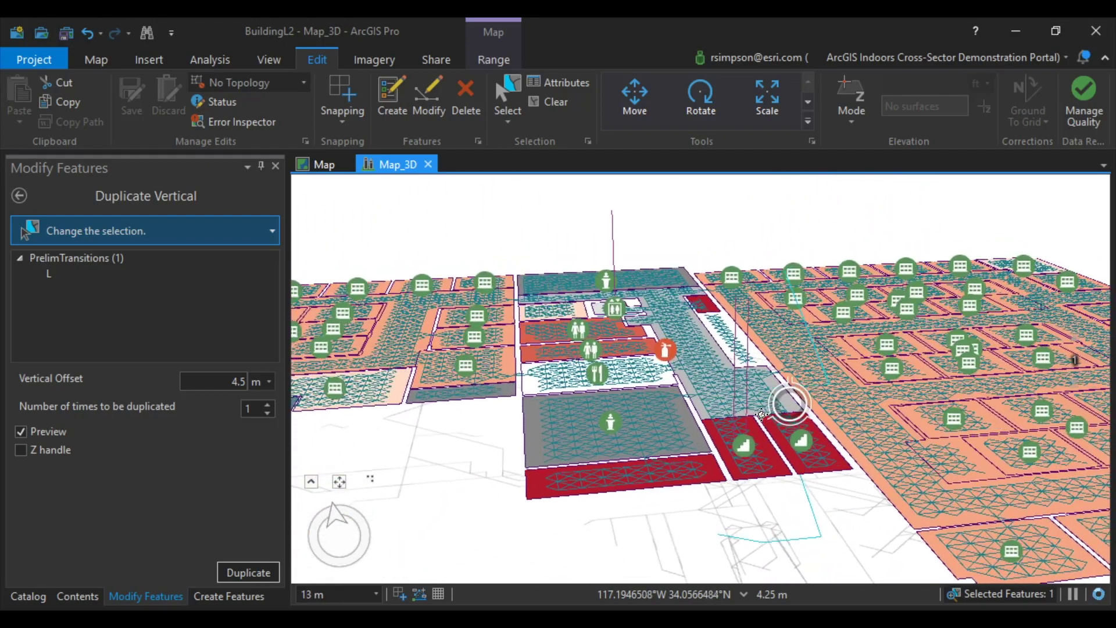
{"action": "left_click", "coordinate": [248, 573]}
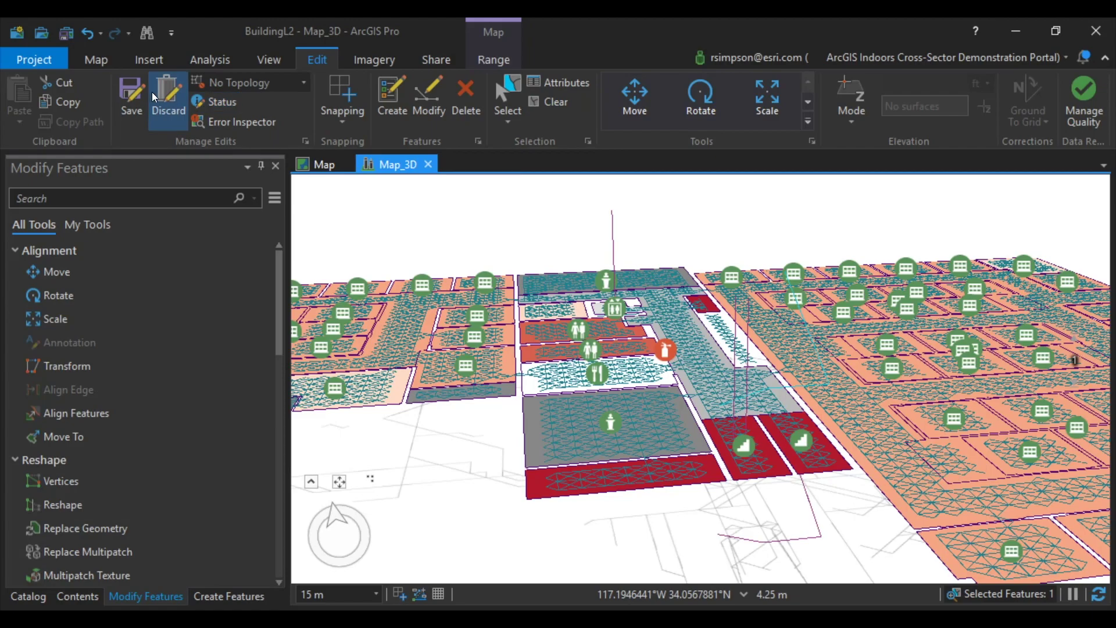
Step: Edit the duplicated transition's vertices with snapping on, and snap its lowest vertex to the PrelimPathways endpoint at the stairwell on vertical order 1
{"action": "left_click", "coordinate": [61, 480]}
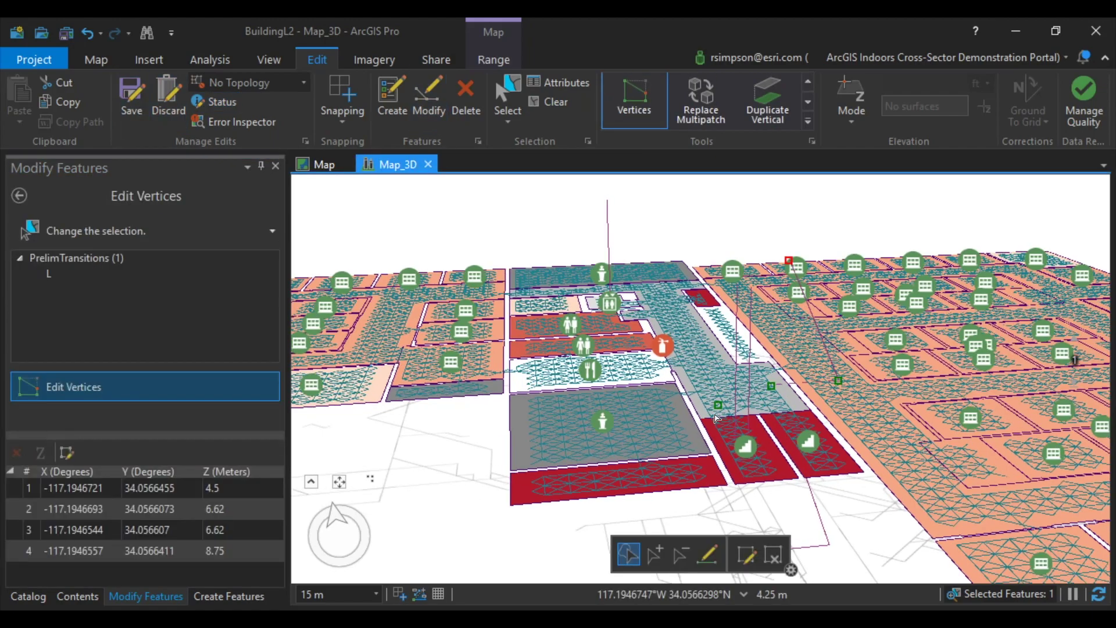
{"action": "scroll", "coordinate": [747, 403], "scroll_direction": "up", "scroll_amount": 2}
{"action": "middle_click_drag", "start_coordinate": [747, 403], "coordinate": [762, 408]}
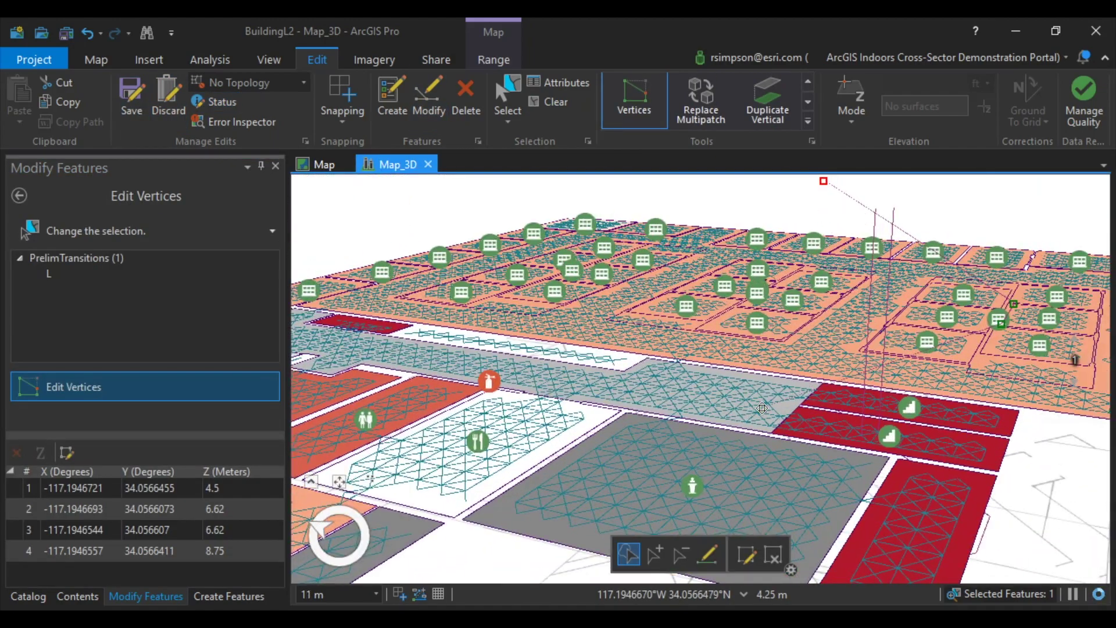
{"action": "left_click", "coordinate": [342, 93]}
{"action": "scroll", "coordinate": [788, 423], "scroll_direction": "up", "scroll_amount": 2}
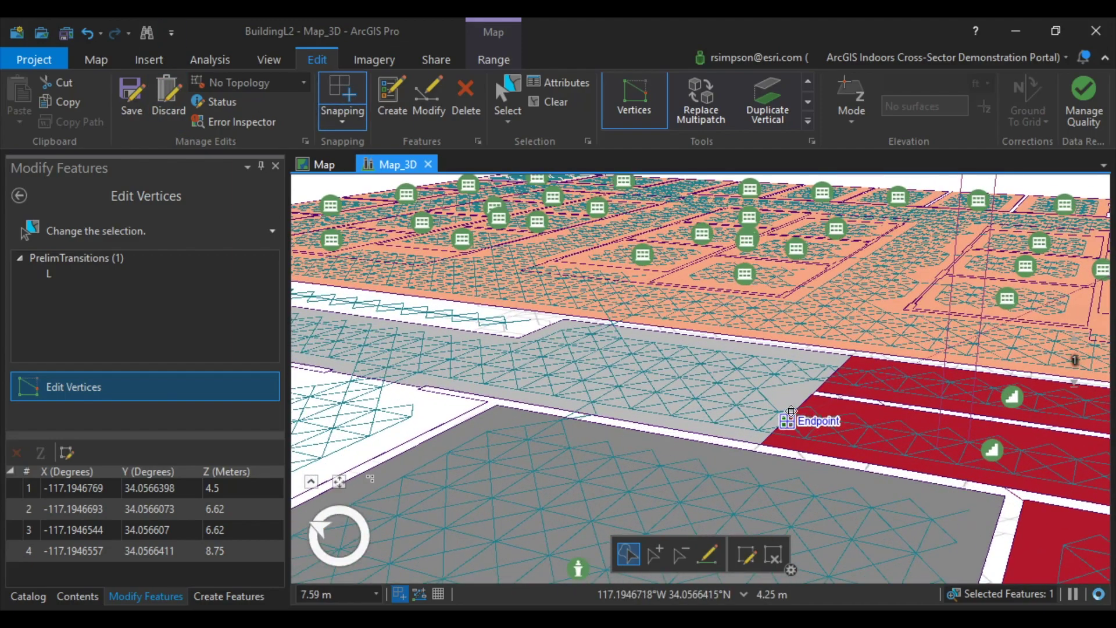
{"action": "left_click_drag", "start_coordinate": [791, 411], "coordinate": [795, 414]}
{"action": "scroll", "coordinate": [814, 372], "scroll_direction": "down", "scroll_amount": 3}
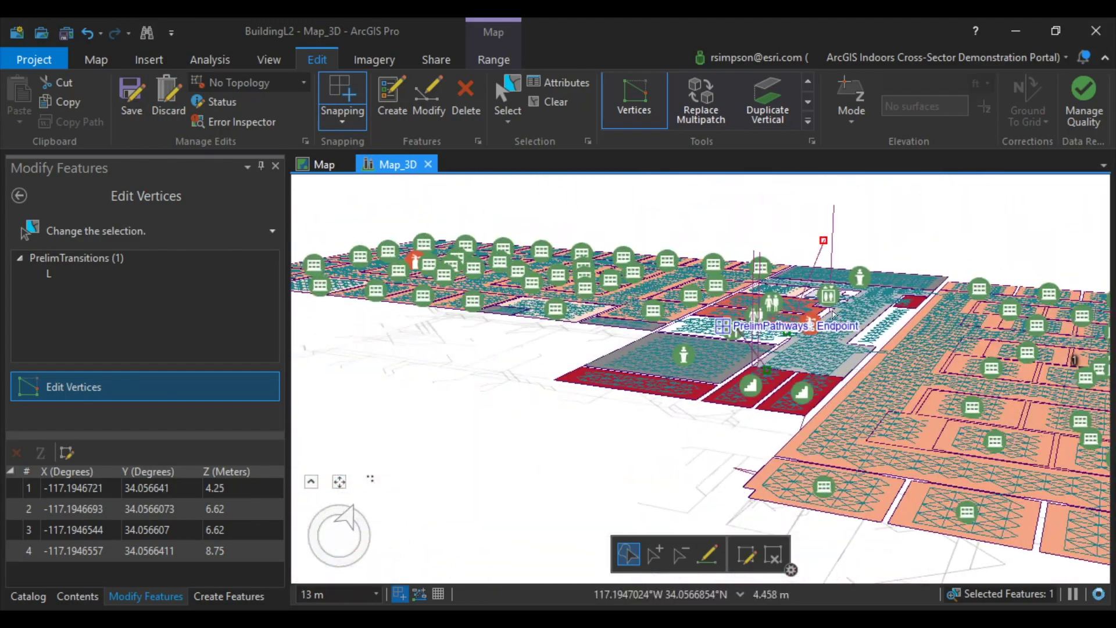
Step: On vertical order 2, snap the duplicate's top vertex to the pathways at the stairwell's entrance, finish the geometry and save the edits
{"action": "middle_click_drag", "start_coordinate": [834, 314], "coordinate": [787, 321]}
{"action": "scroll", "coordinate": [785, 331], "scroll_direction": "up", "scroll_amount": 2}
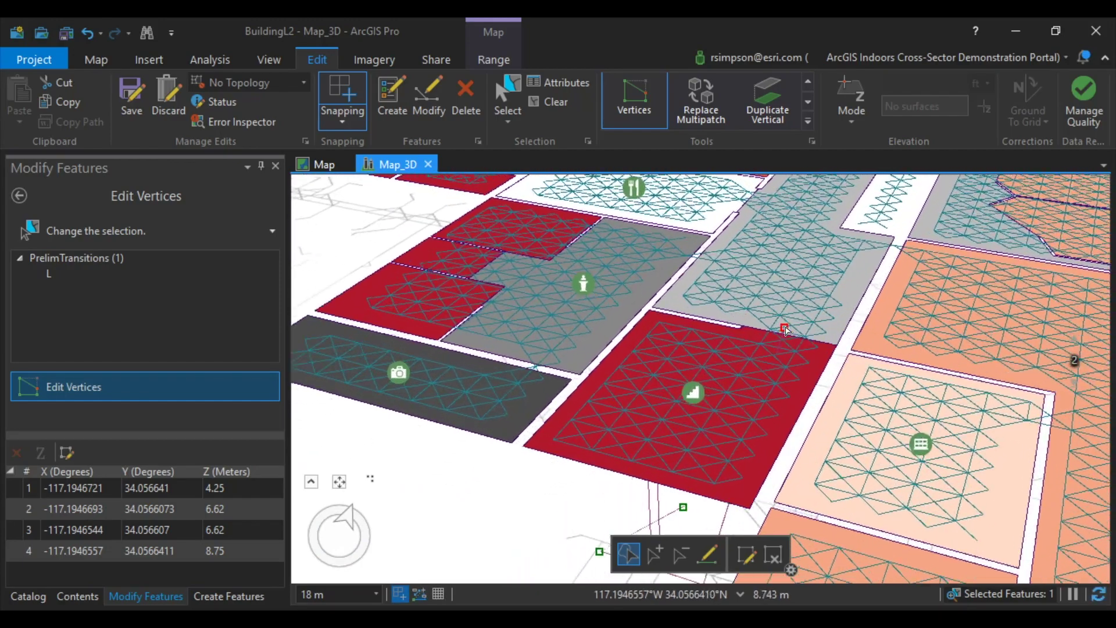
{"action": "scroll", "coordinate": [786, 330], "scroll_direction": "up", "scroll_amount": 2}
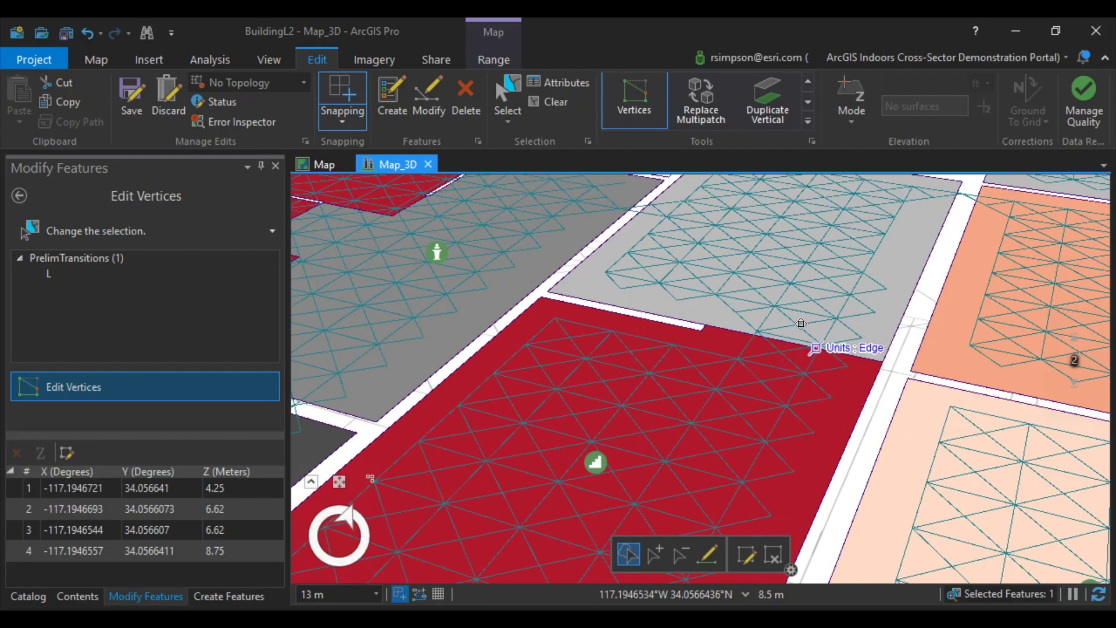
{"action": "middle_click_drag", "start_coordinate": [796, 323], "coordinate": [854, 419]}
{"action": "left_click", "coordinate": [756, 558]}
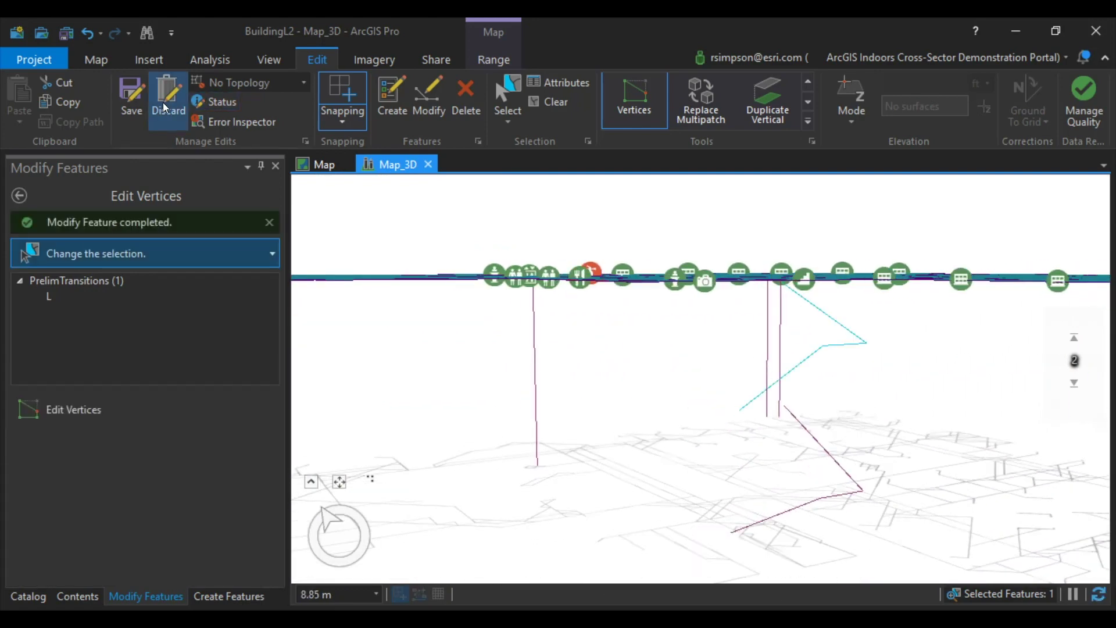
{"action": "left_click", "coordinate": [131, 98]}
{"action": "left_click", "coordinate": [720, 404]}
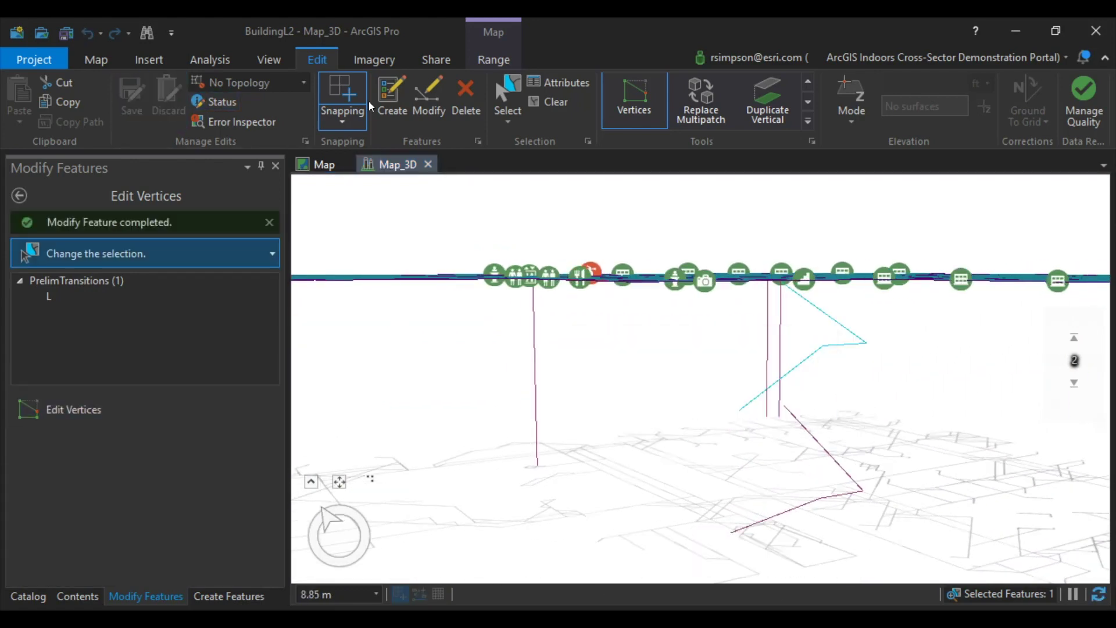
Step: Show the scene's layer list and turn off the vertical order filter to display all floors
{"action": "left_click", "coordinate": [28, 596]}
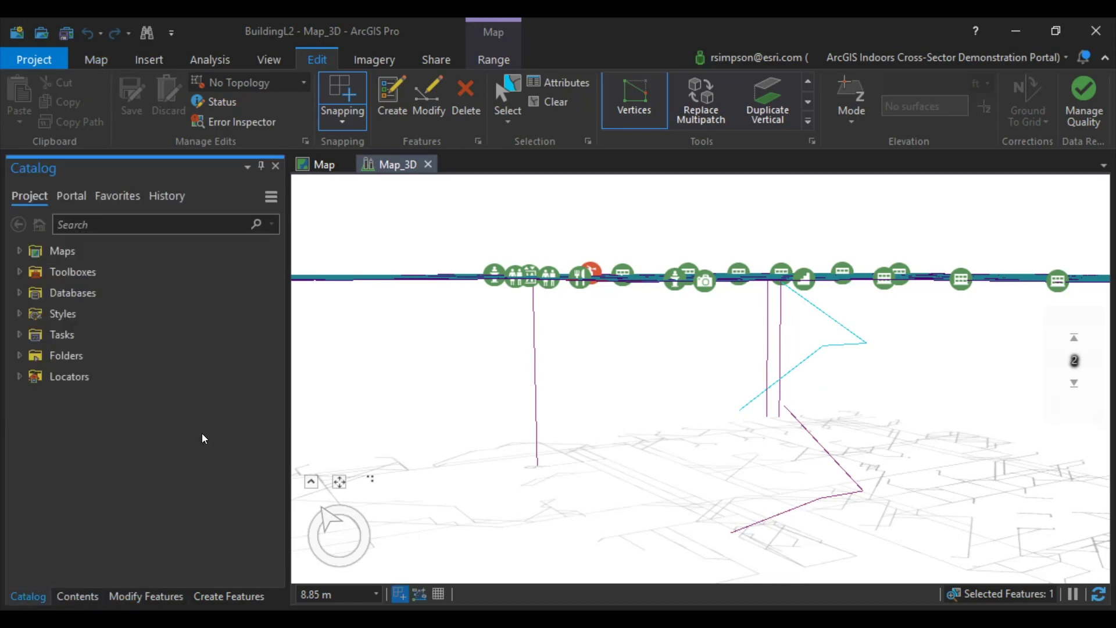
{"action": "left_click", "coordinate": [77, 596]}
{"action": "scroll", "coordinate": [697, 430], "scroll_direction": "down", "scroll_amount": 1}
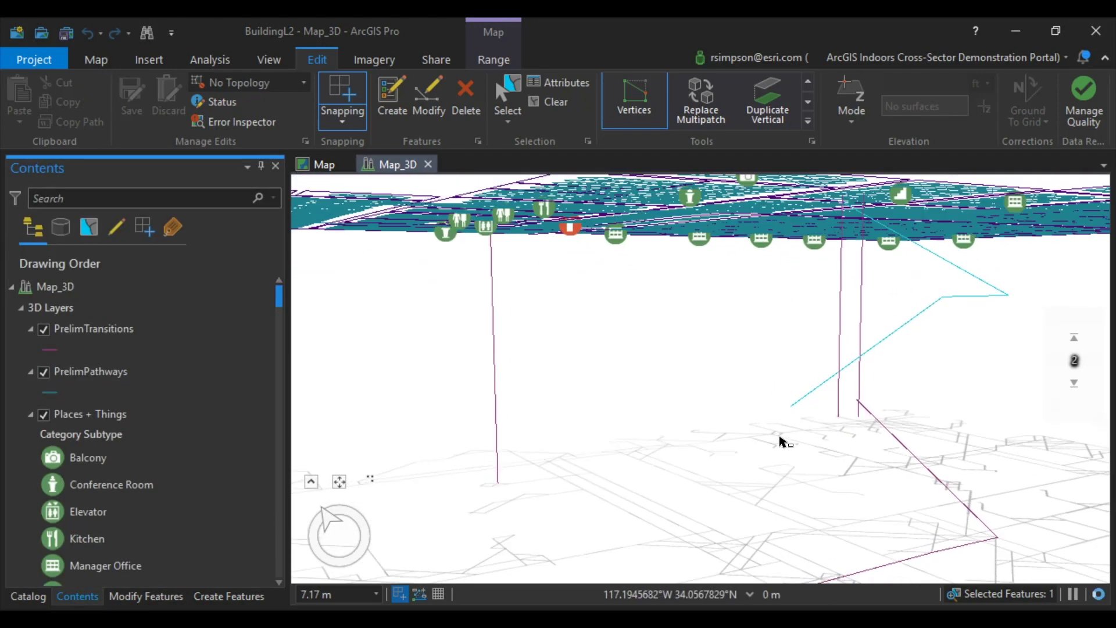
{"action": "mouse_move", "coordinate": [1079, 385]}
{"action": "left_click", "coordinate": [1058, 406]}
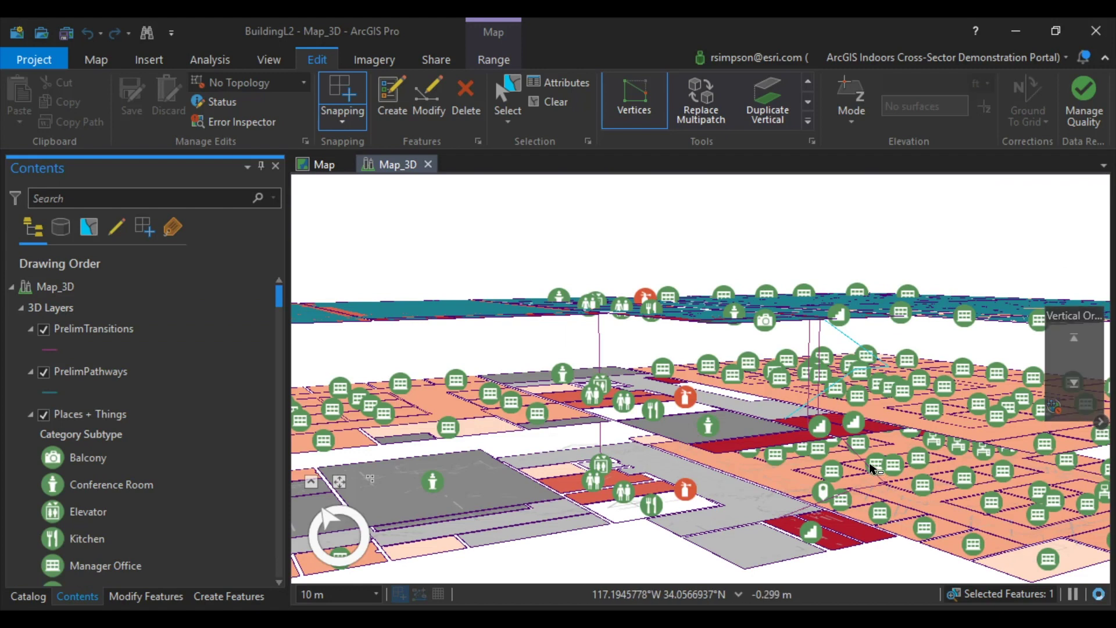
Step: Set the solid stroke width of the PrelimTransitions line symbol to 2 pt and return to the scene's layer list
{"action": "left_click", "coordinate": [33, 349]}
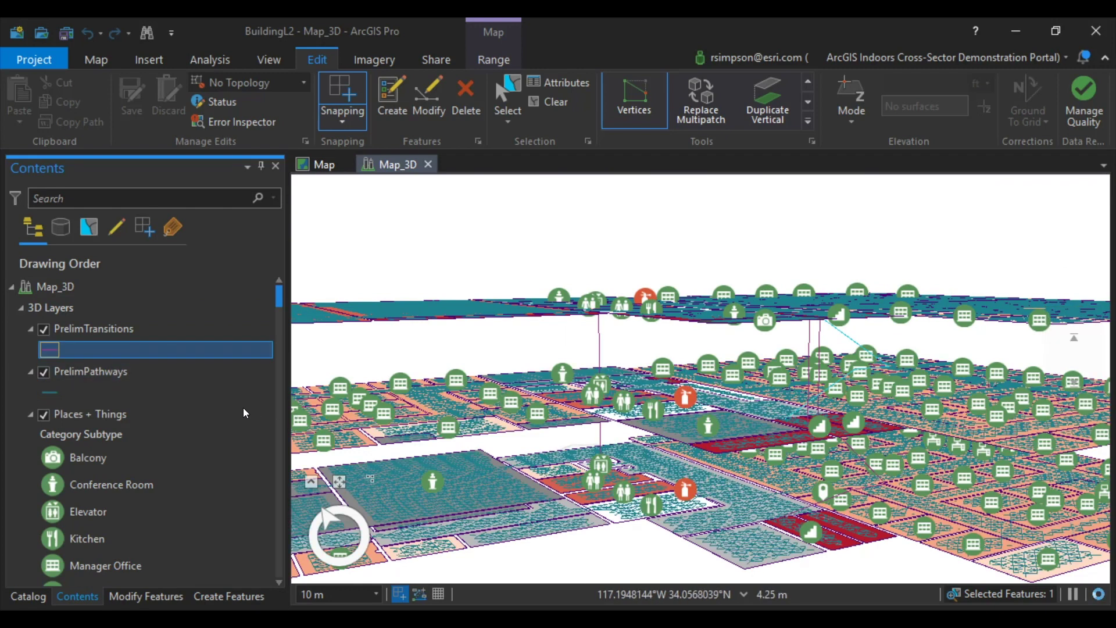
{"action": "left_click", "coordinate": [84, 218]}
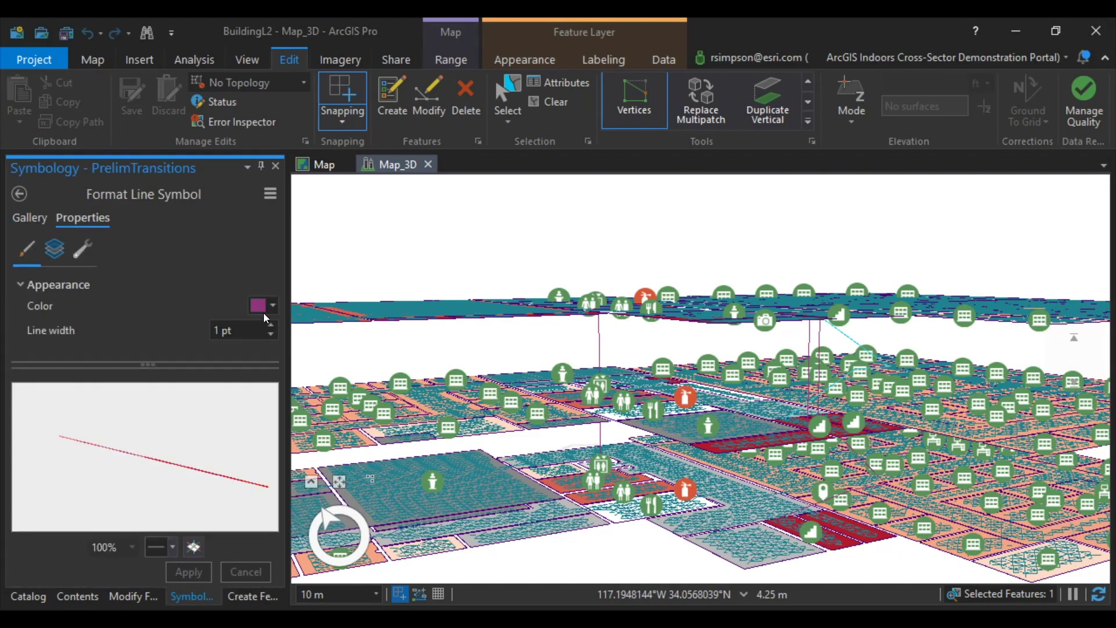
{"action": "left_click", "coordinate": [54, 249]}
{"action": "left_click_drag", "start_coordinate": [907, 427], "coordinate": [745, 417]}
{"action": "middle_click_drag", "start_coordinate": [745, 417], "coordinate": [953, 387]}
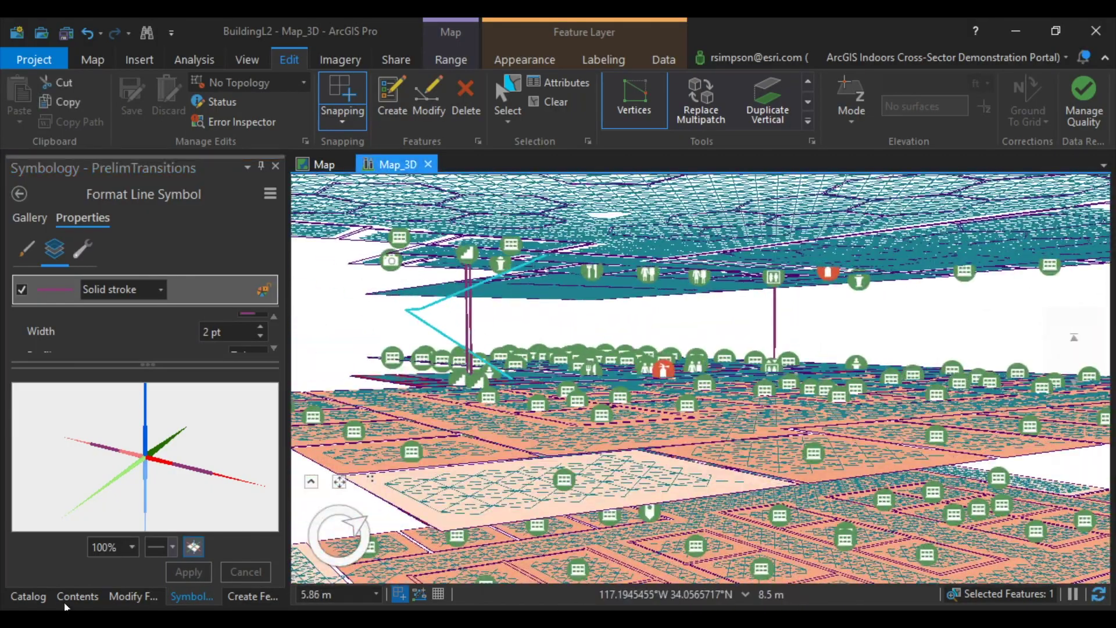
{"action": "left_click", "coordinate": [77, 596]}
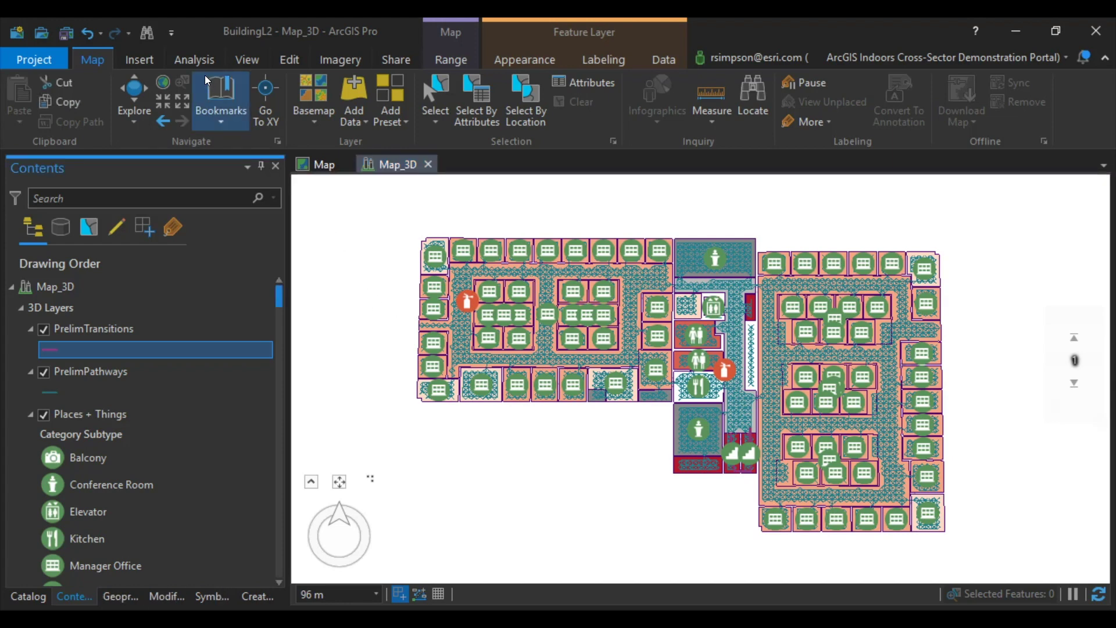
Step: Open the Thin Pathways tool from the Indoors Network toolset and set its input workspace to BuildingL.gdb
{"action": "left_click", "coordinate": [197, 59]}
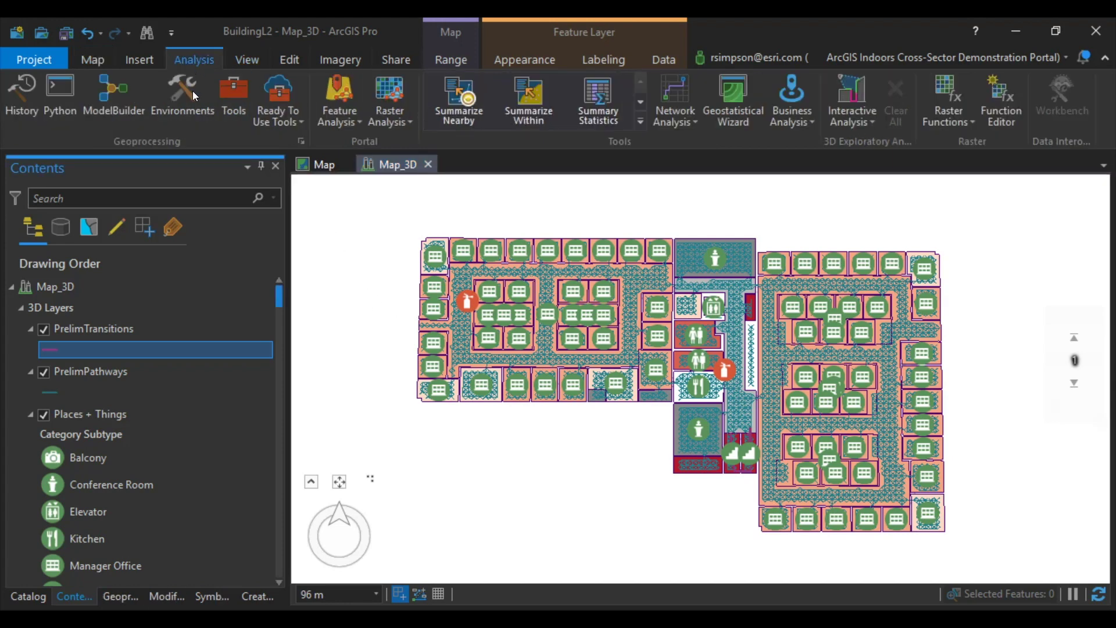
{"action": "left_click", "coordinate": [235, 108]}
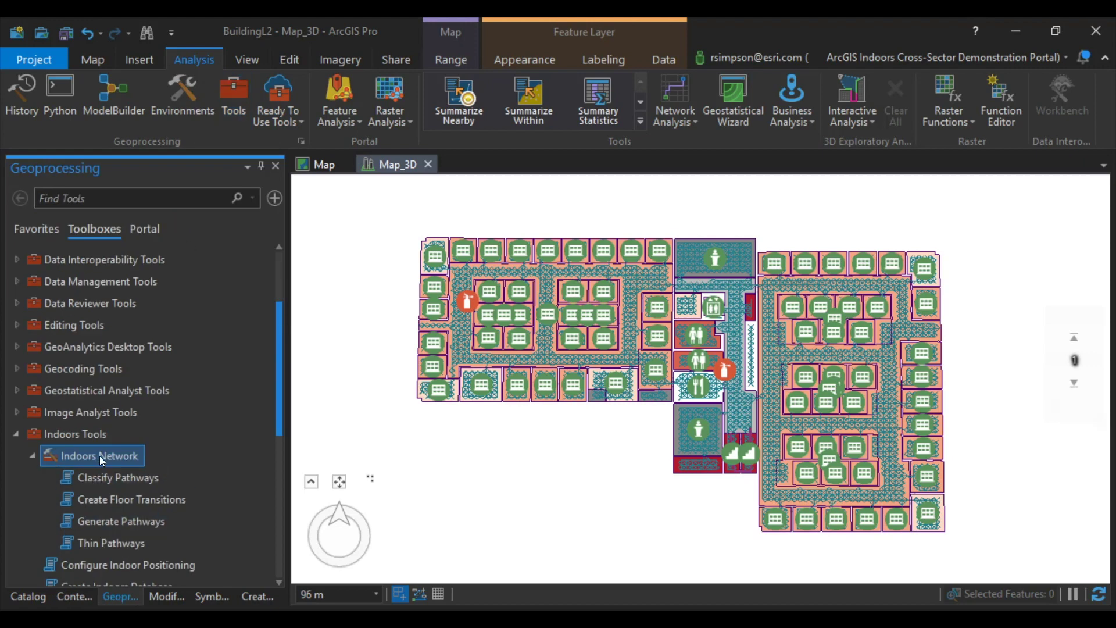
{"action": "left_click", "coordinate": [116, 522]}
{"action": "double_click", "coordinate": [116, 543]}
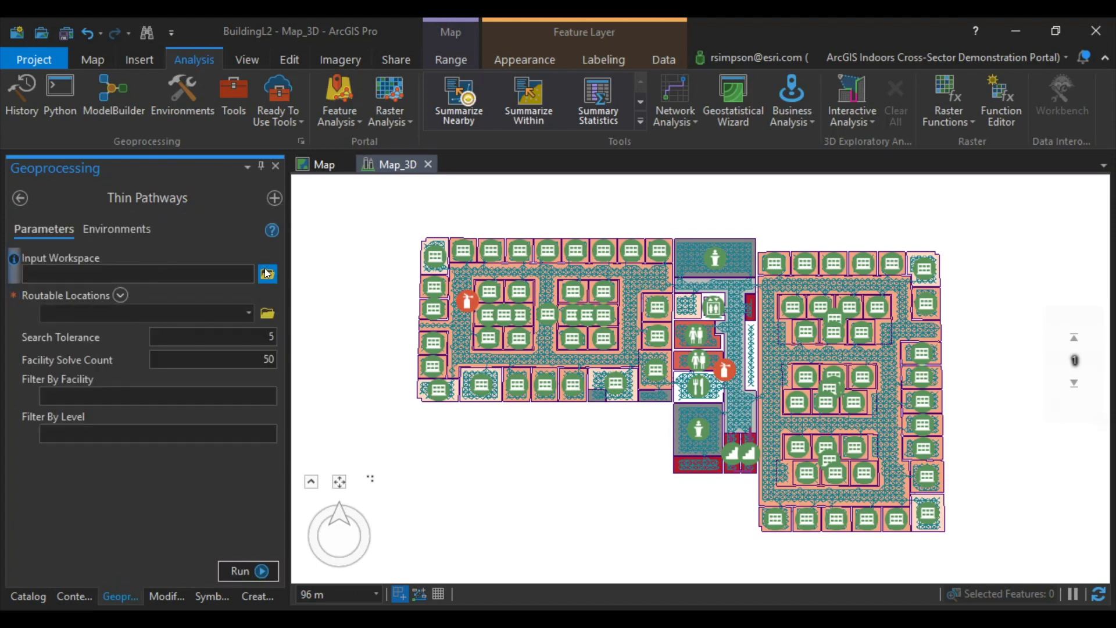
{"action": "left_click", "coordinate": [267, 274]}
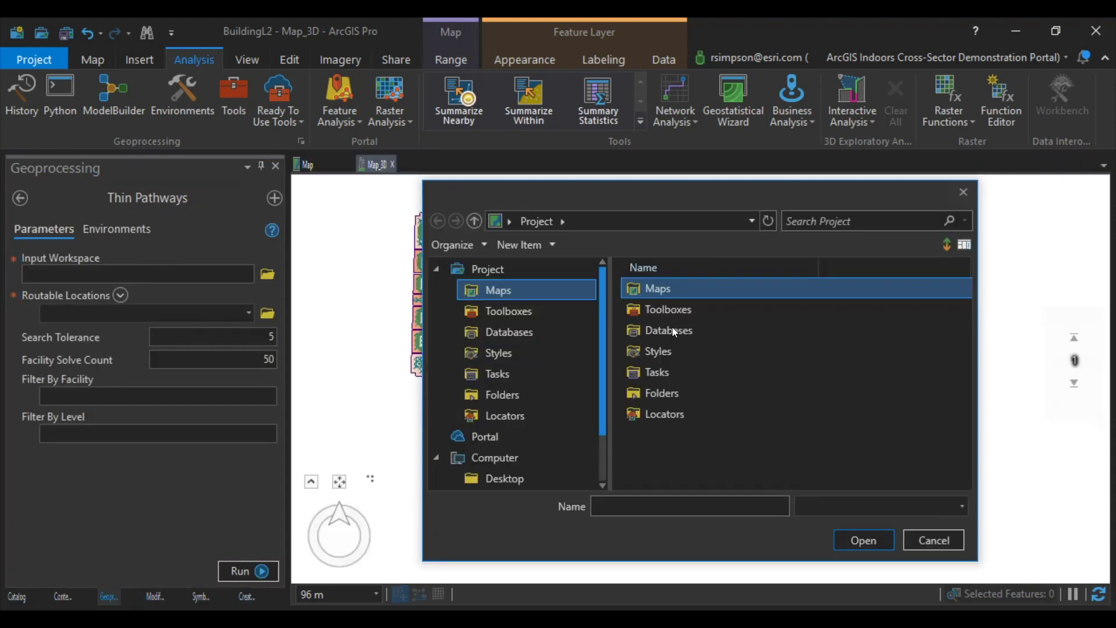
{"action": "double_click", "coordinate": [686, 334]}
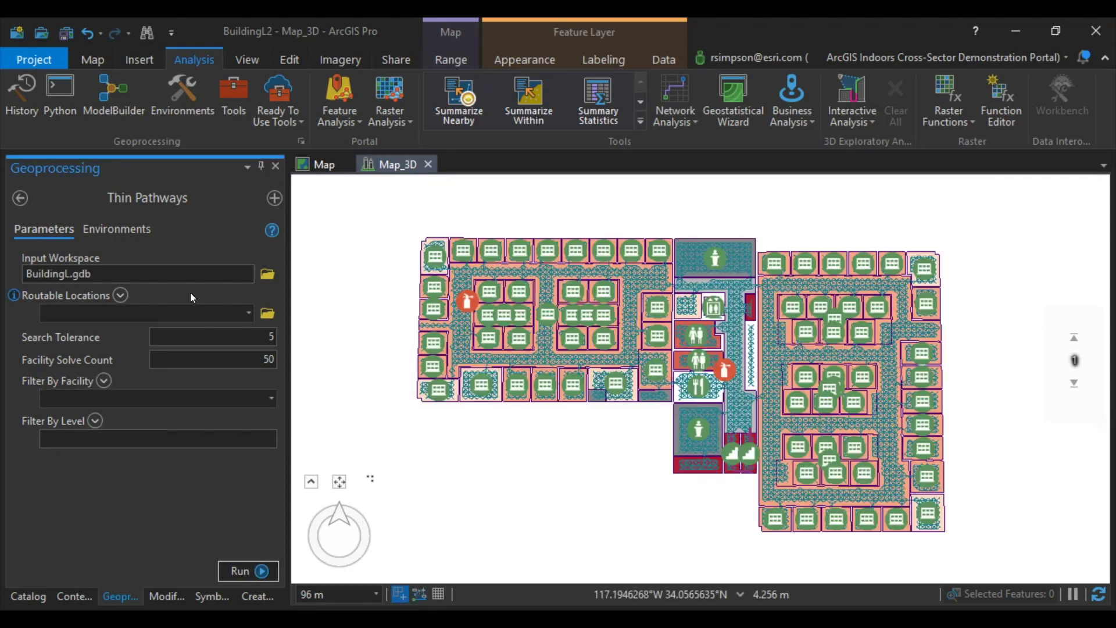
Step: Add Places + Things, Retail + Services and Safety + Security as the routable locations for thinning
{"action": "left_click", "coordinate": [120, 296]}
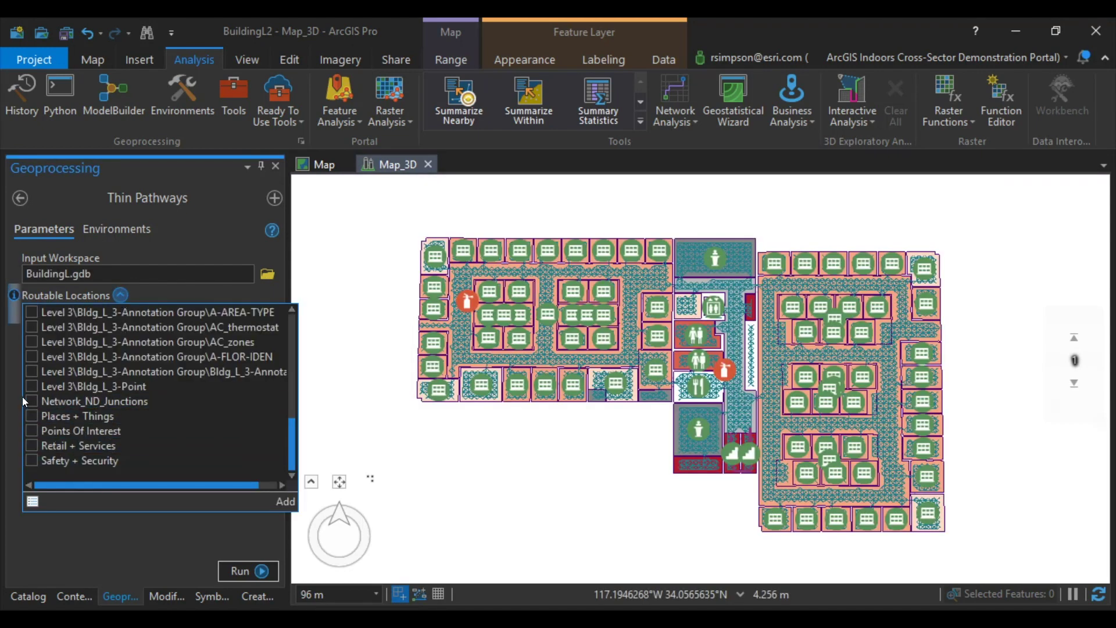
{"action": "left_click", "coordinate": [31, 445]}
{"action": "left_click", "coordinate": [291, 510]}
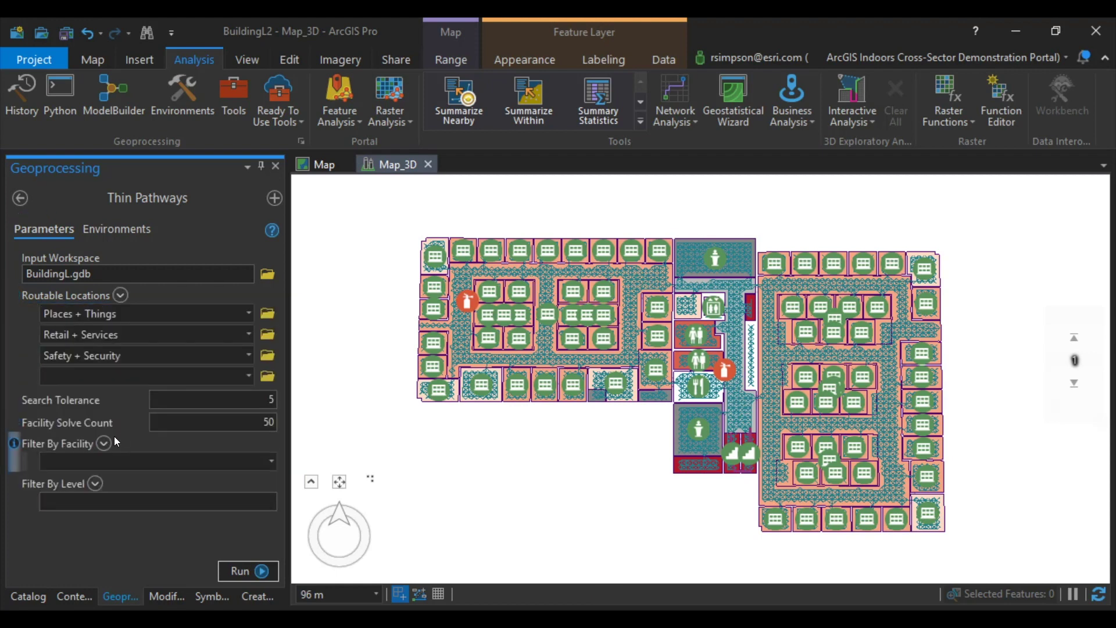
Step: Filter the pathway thinning to facility L and levels 1, 2 and 3, and run the Thin Pathways tool
{"action": "left_click", "coordinate": [103, 443]}
{"action": "left_click", "coordinate": [97, 521]}
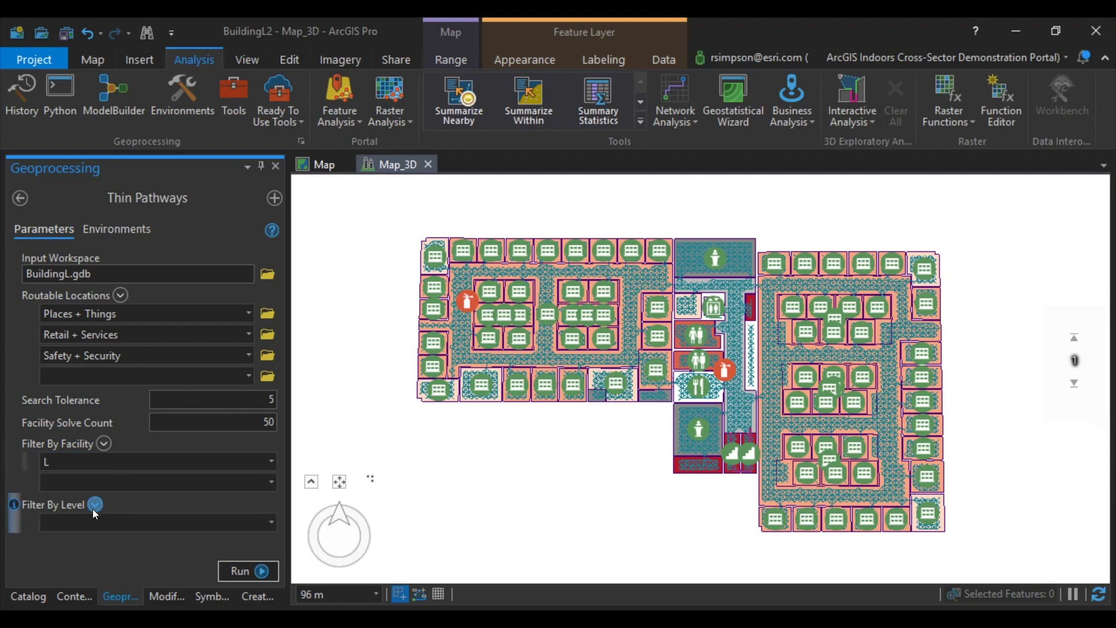
{"action": "left_click", "coordinate": [94, 504]}
{"action": "left_click", "coordinate": [32, 522]}
{"action": "left_click", "coordinate": [32, 536]}
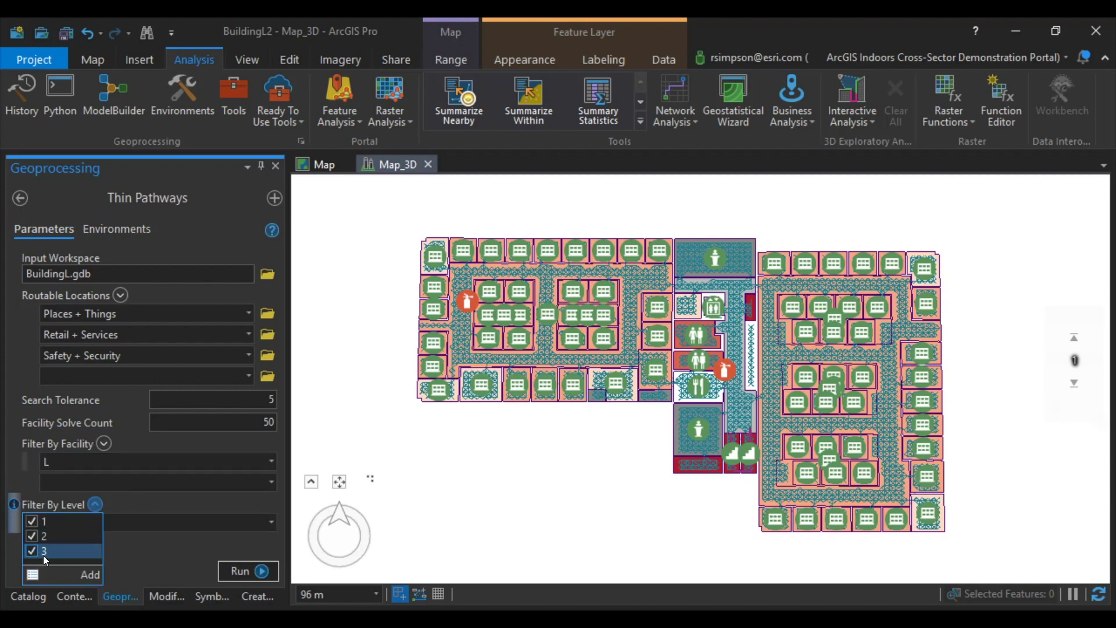
{"action": "left_click", "coordinate": [89, 574]}
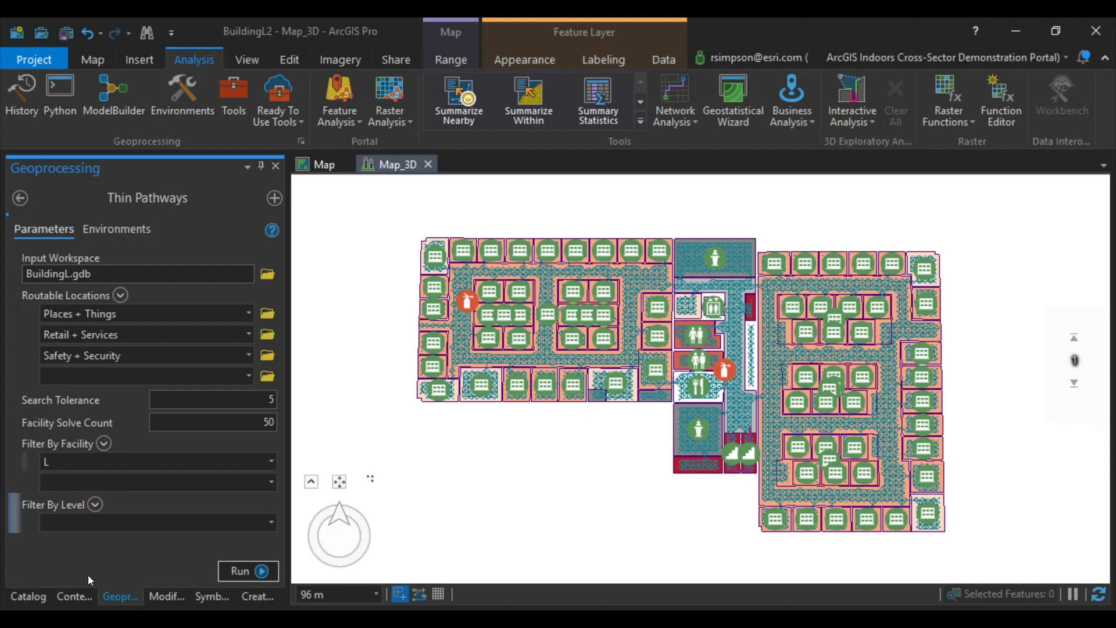
{"action": "left_click", "coordinate": [256, 569]}
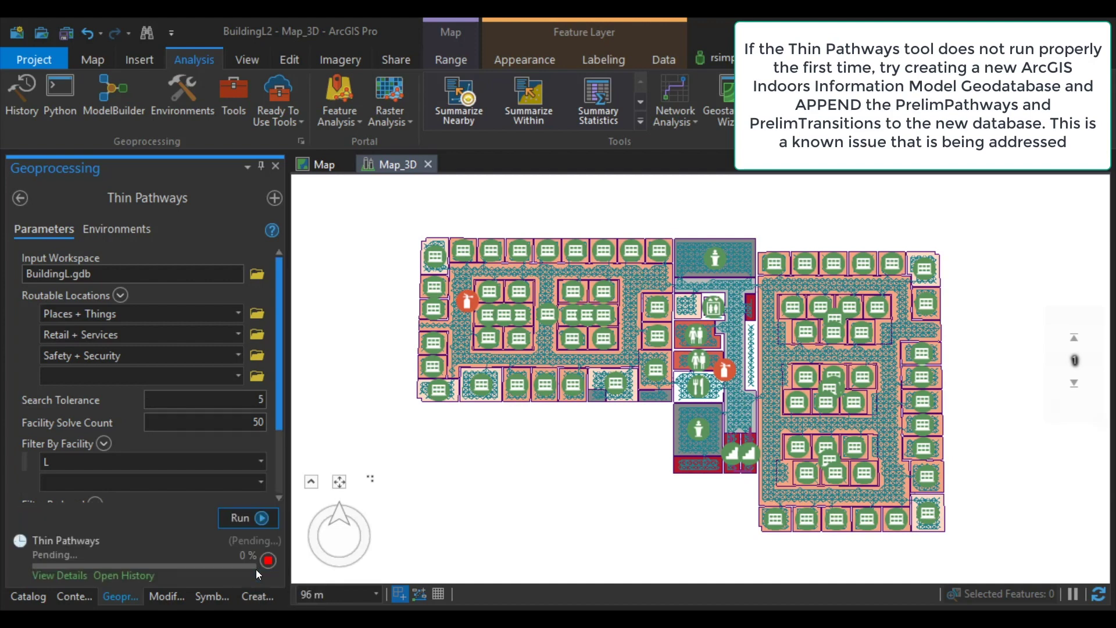
{"action": "mouse_move", "coordinate": [256, 572]}
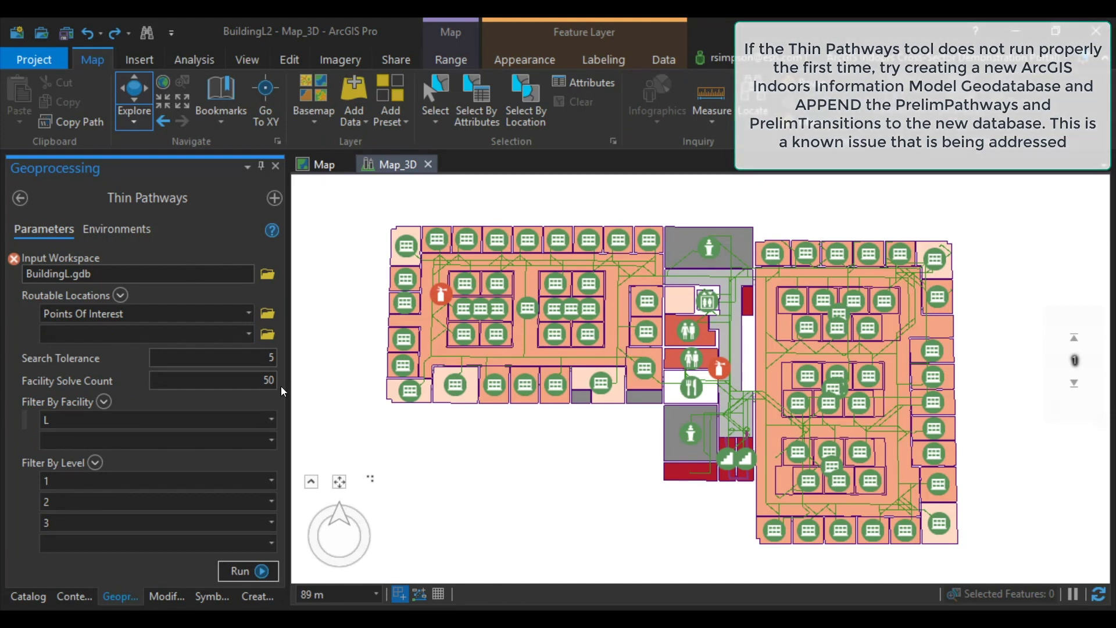
Step: Examine the Network dataset's Pathways feature class in BuildingL2.gdb and the thinned pathways across floors in the 3D scene
{"action": "left_click", "coordinate": [26, 597]}
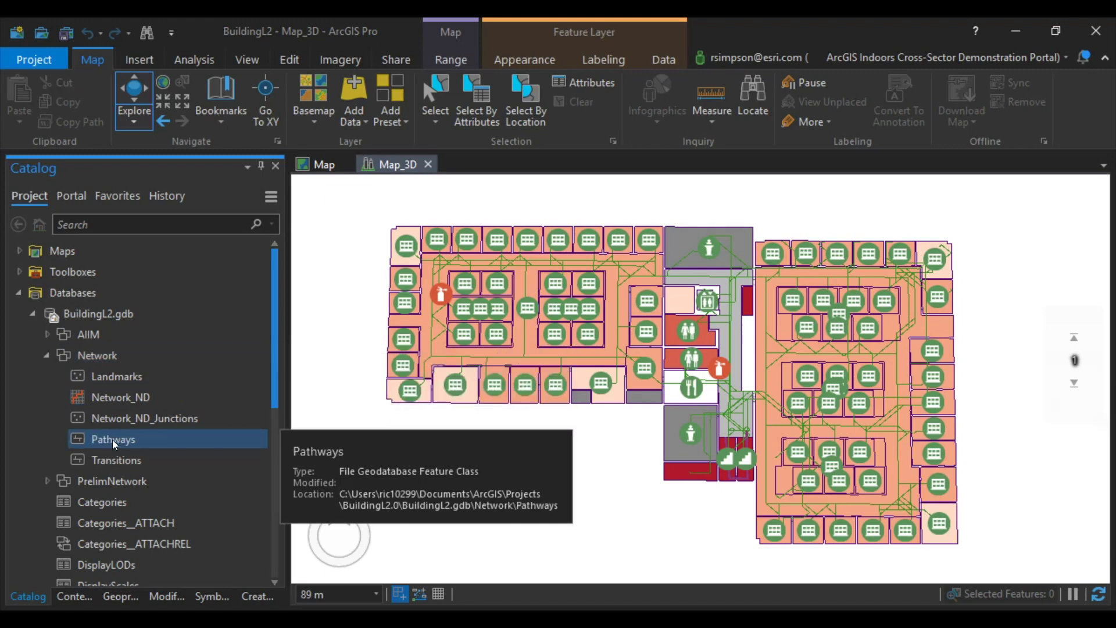
{"action": "middle_click_drag", "start_coordinate": [661, 306], "coordinate": [873, 115]}
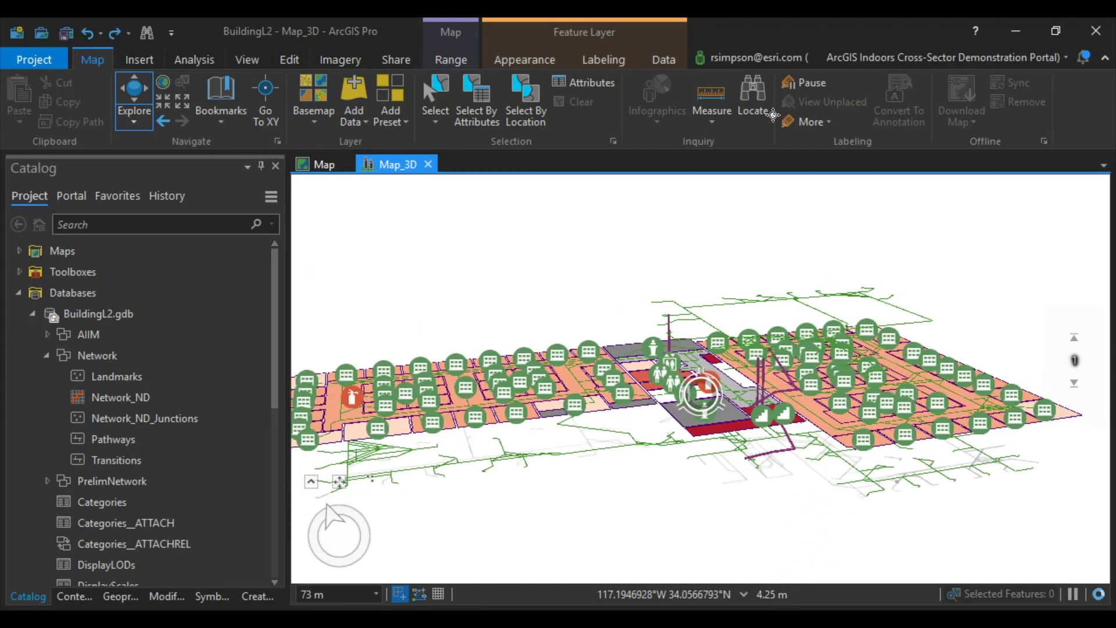
{"action": "mouse_move", "coordinate": [1073, 387]}
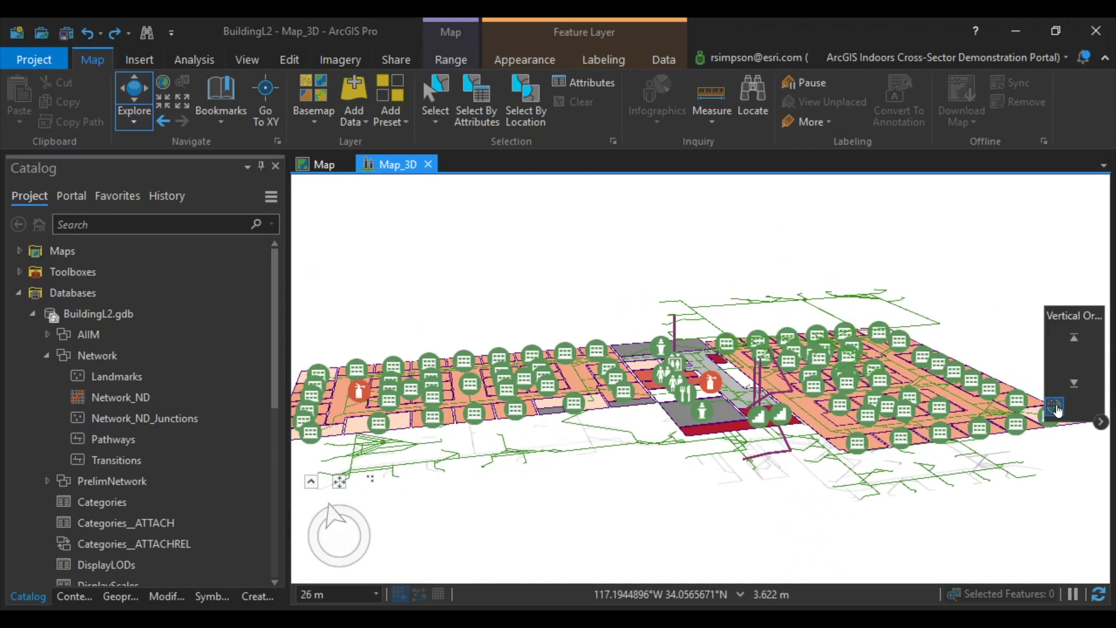